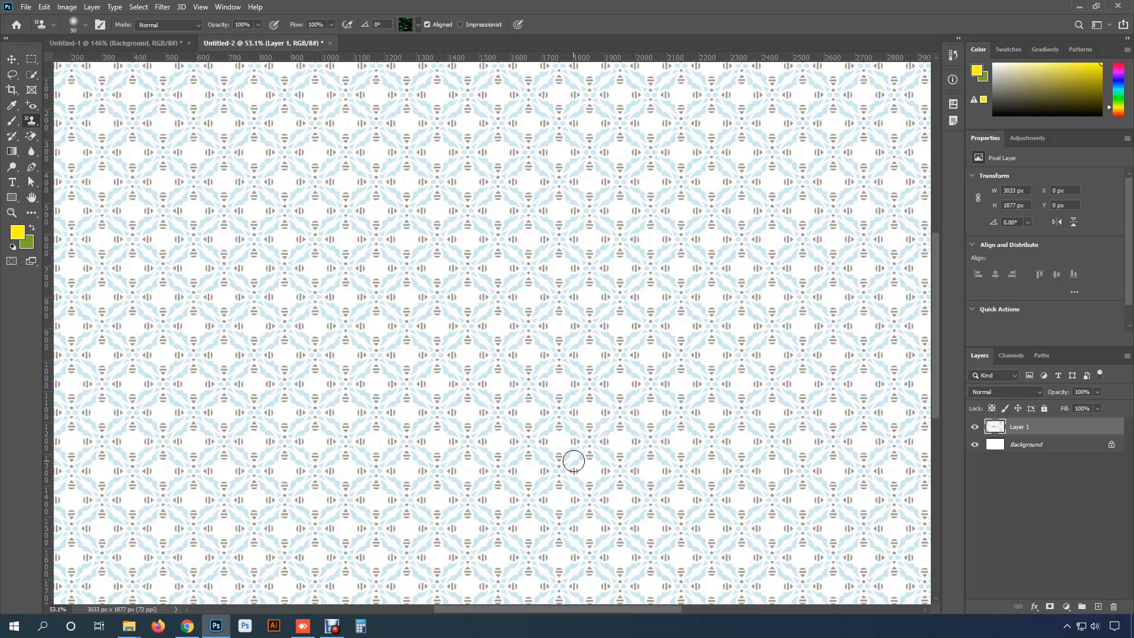
scroll(573, 462, "down", 3)
scroll(572, 462, "up", 3)
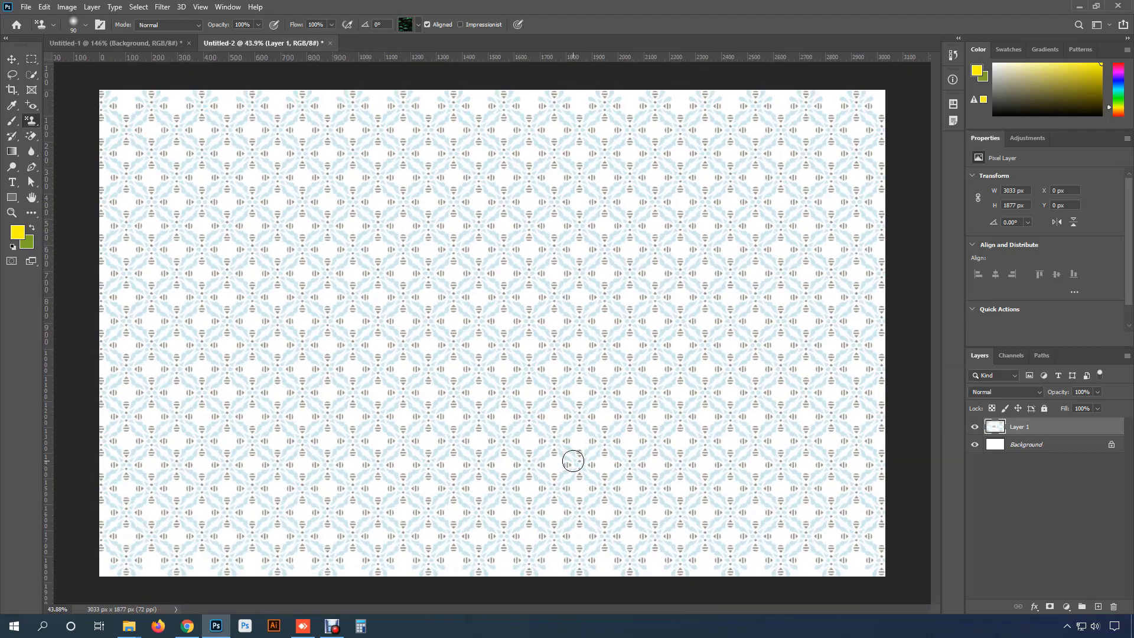
scroll(573, 461, "up", 3)
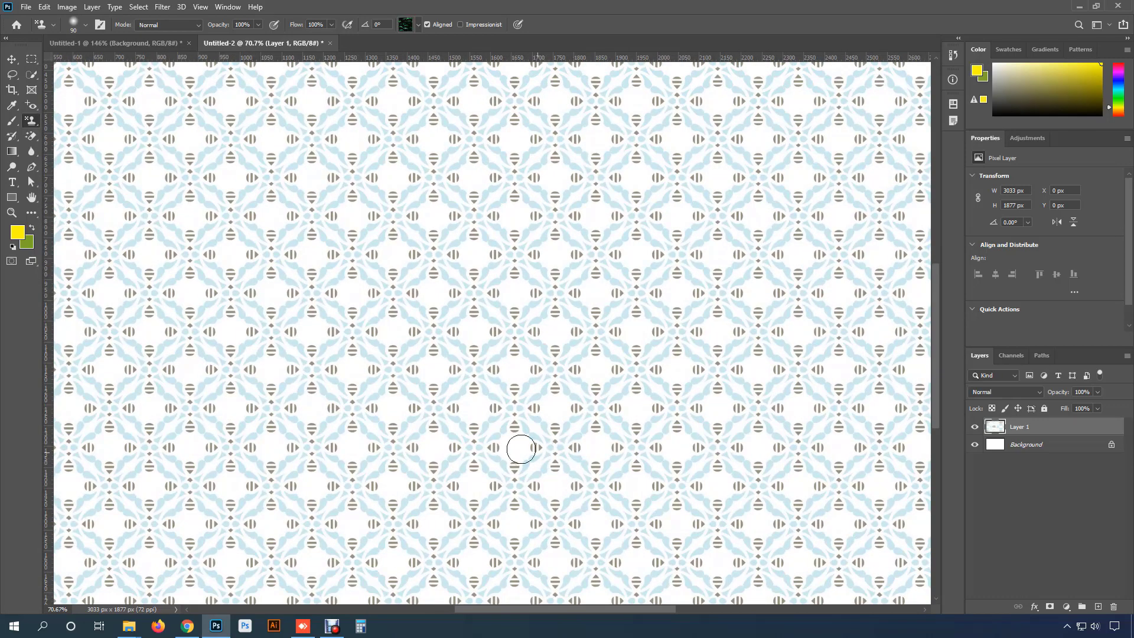
scroll(497, 428, "up", 3)
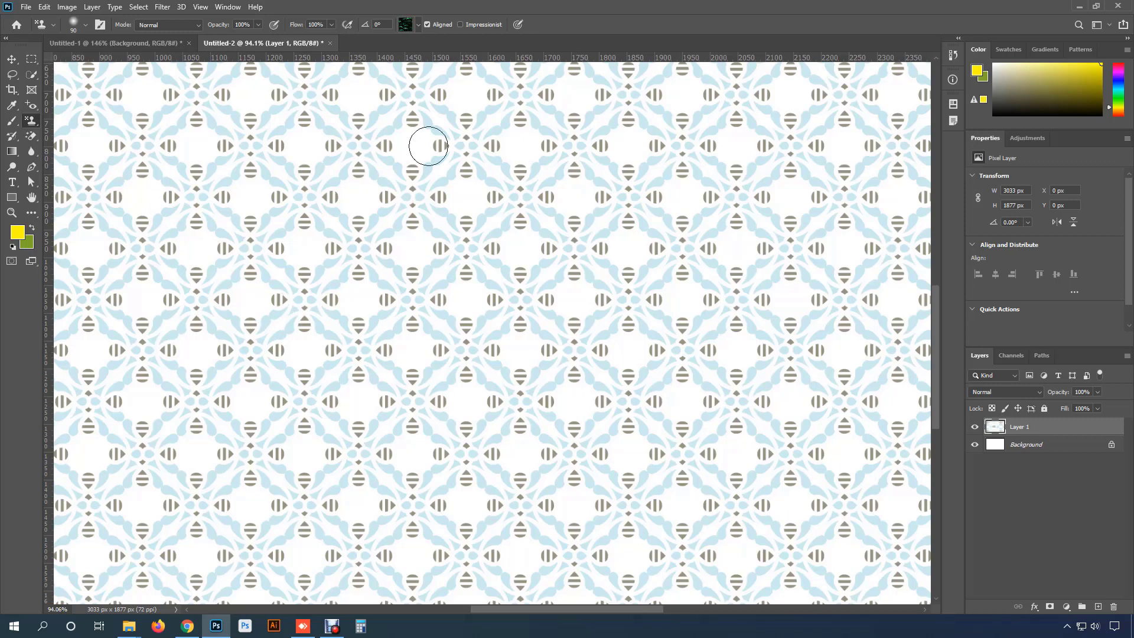
- Activate the Pattern Stamp tool and try the green and autumn-leaf patterns in the first Trees pattern group
right_click(32, 121)
left_click(84, 132)
left_click(417, 26)
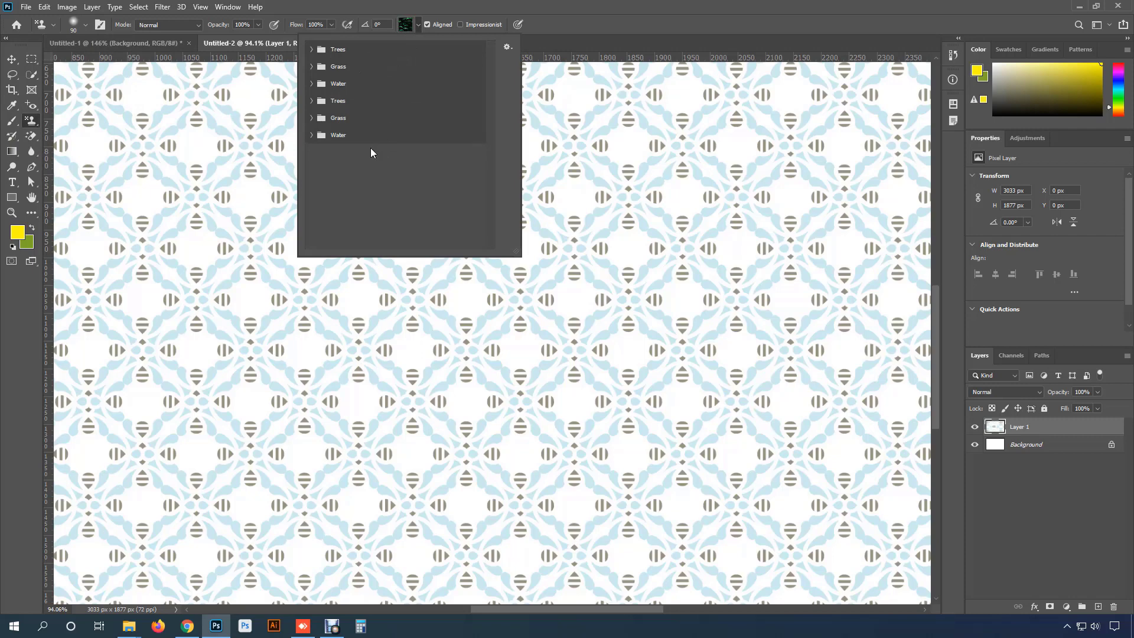
left_click(343, 50)
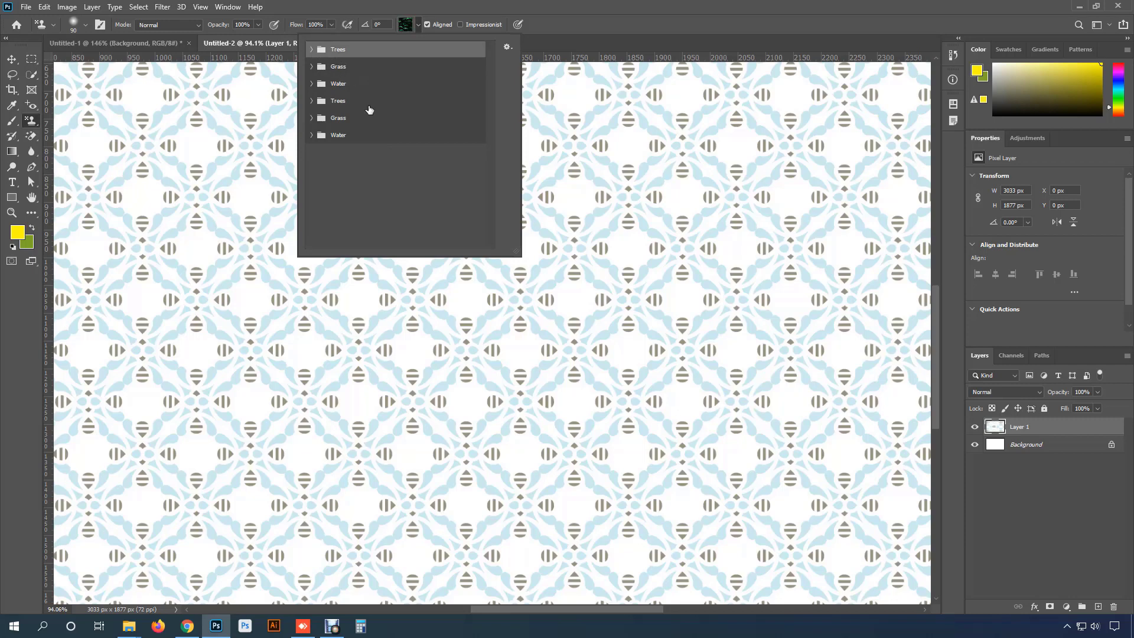
left_click(311, 50)
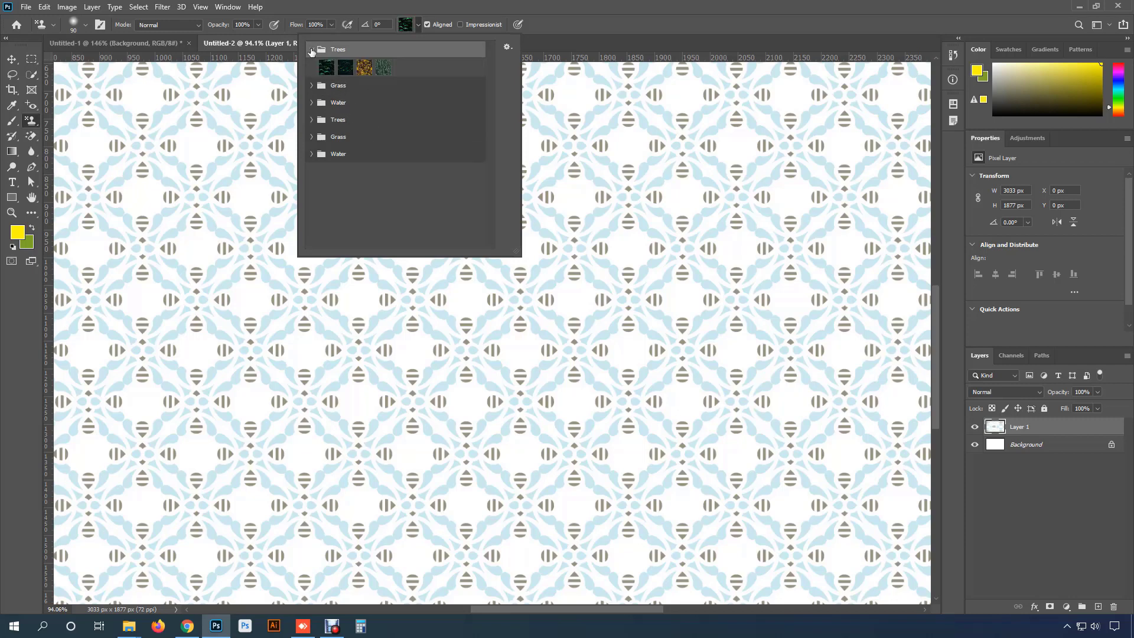
left_click(337, 73)
left_click(345, 69)
left_click(364, 69)
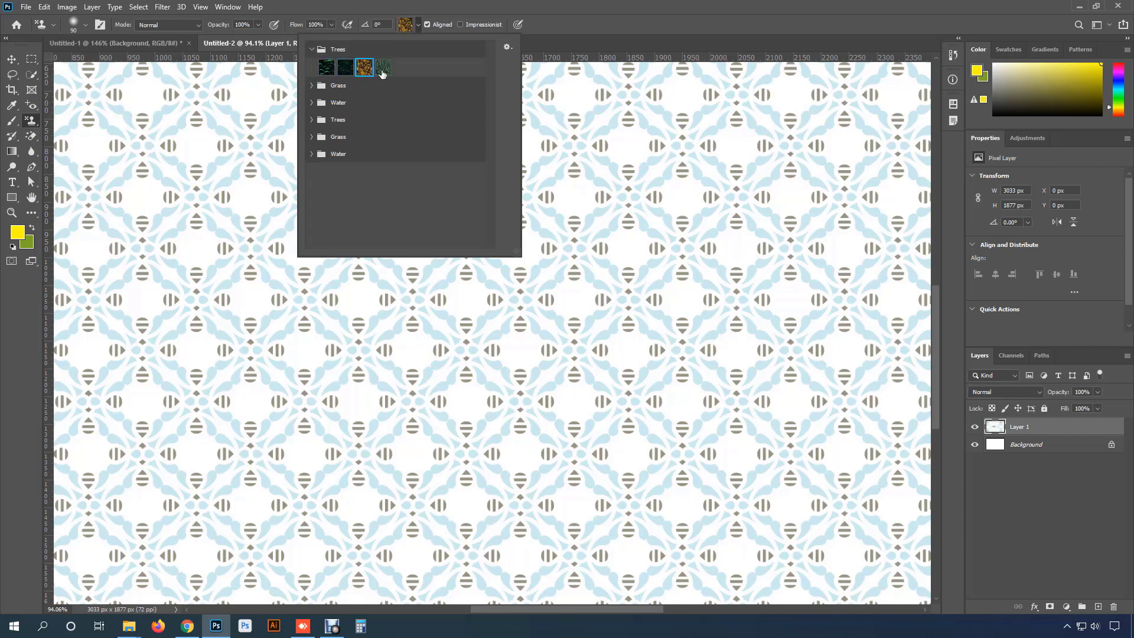
- Choose the yellow-leaves-on-grass pattern from the first Grass pattern group for the Pattern Stamp tool
left_click(312, 86)
left_click(328, 103)
left_click(364, 104)
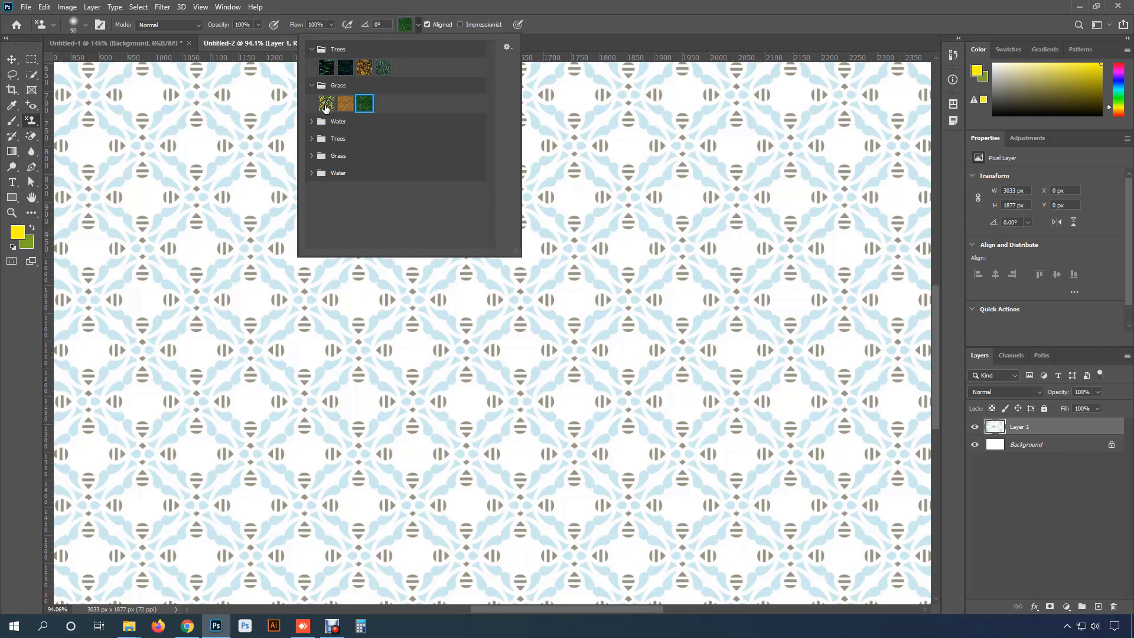
left_click(325, 105)
- Add a new layer above Layer 1, hide Layer 1, and make Layer 2 active
left_click(1098, 606)
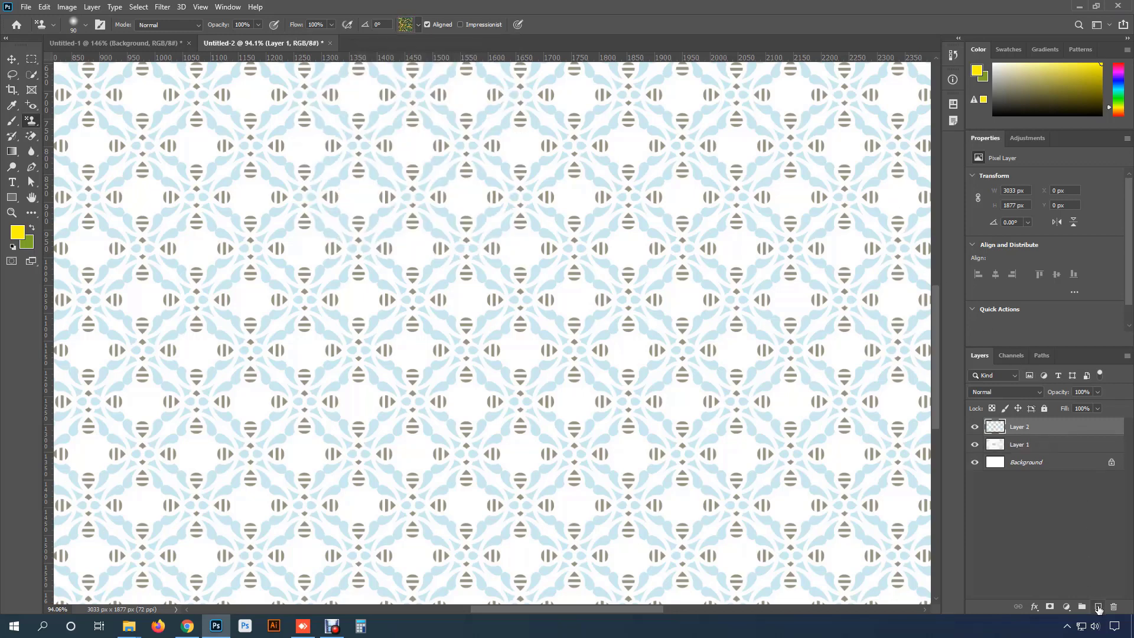
left_click(983, 448)
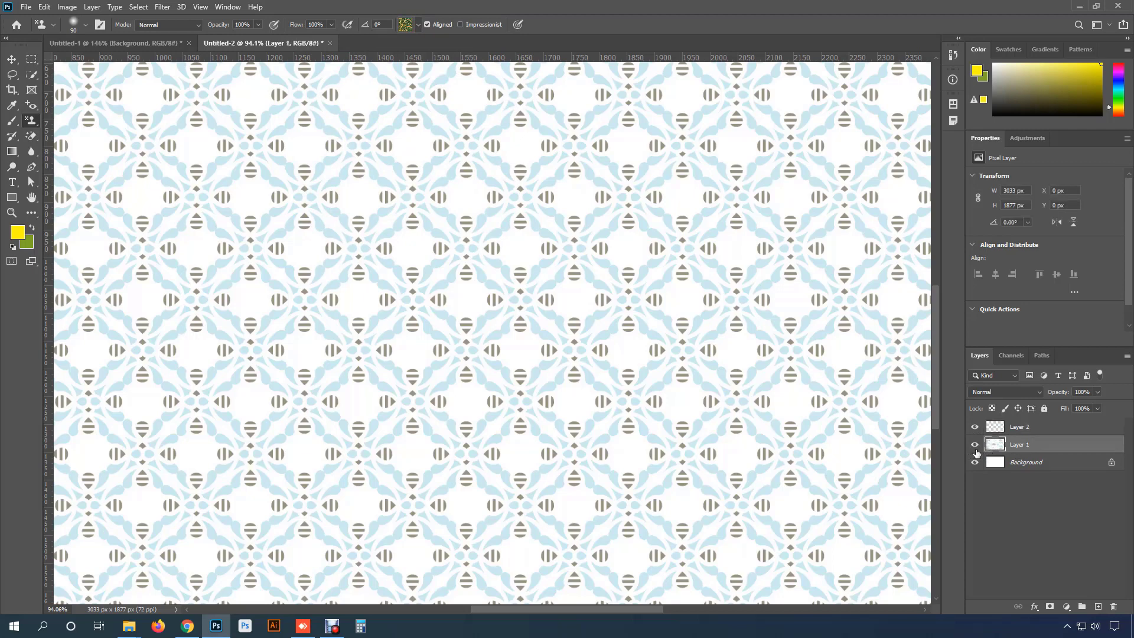
left_click(975, 449)
left_click(1028, 428)
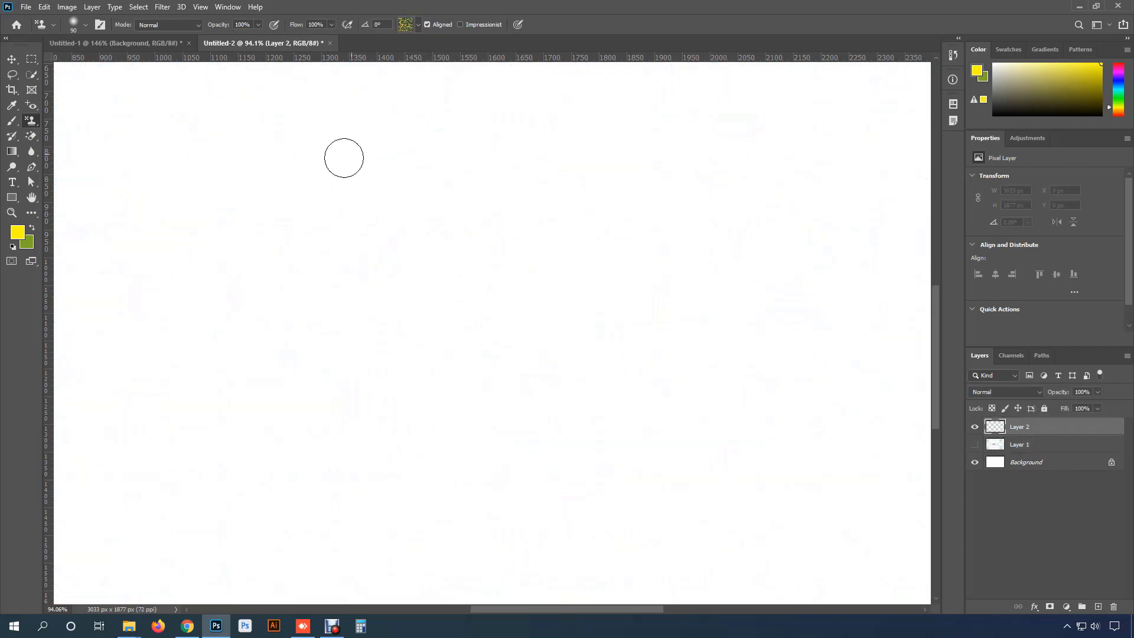
- Paint the leaf pattern freehand across Layer 2 with a soft brush enlarged in stages up to 600 px
mouse_move(398, 189)
left_mouse_down()
mouse_move(561, 197)
mouse_move(197, 190)
mouse_move(454, 218)
mouse_move(555, 254)
mouse_move(508, 171)
mouse_move(561, 248)
mouse_move(461, 348)
mouse_move(431, 306)
left_mouse_up()
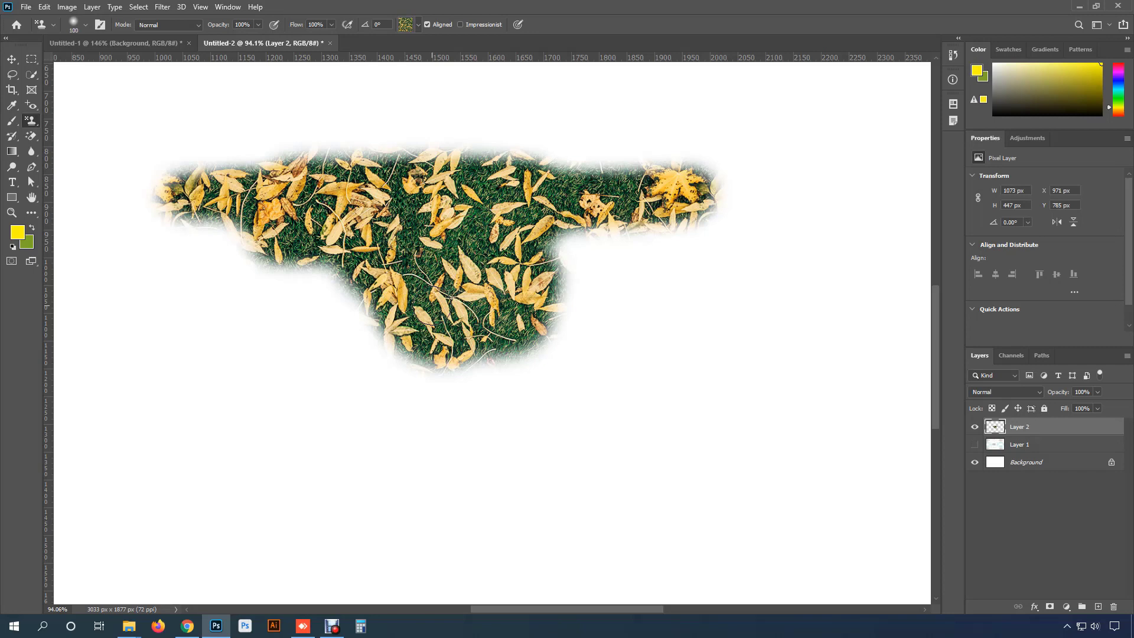
scroll(430, 306, "down", 3)
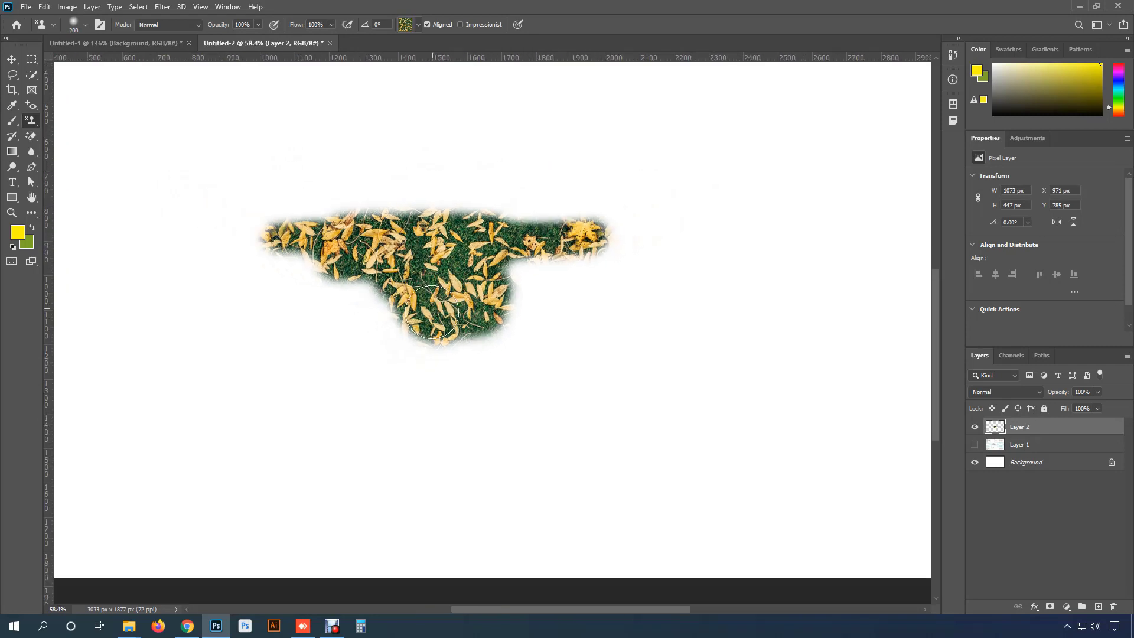
mouse_move(499, 302)
left_mouse_down()
mouse_move(598, 274)
mouse_move(551, 243)
mouse_move(649, 346)
mouse_move(384, 456)
mouse_move(559, 294)
mouse_move(578, 420)
mouse_move(550, 409)
mouse_move(508, 340)
left_mouse_up()
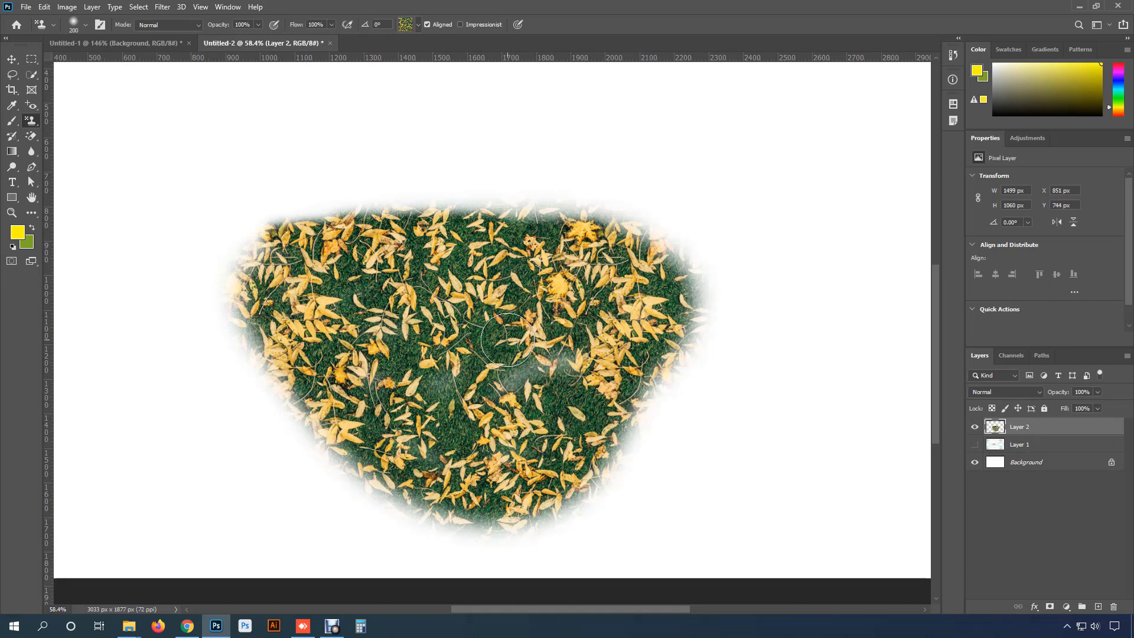
key("bracketleft")
key("bracketleft")
key("bracketright")
key("bracketright")
key("bracketright")
key("bracketright")
mouse_move(531, 258)
left_mouse_down()
mouse_move(619, 225)
mouse_move(529, 383)
left_mouse_up()
scroll(482, 378, "down", 3)
- Undo all the soft pattern strokes painted on Layer 2
key("ctrl+z")
key("ctrl+z")
key("ctrl+z")
key("ctrl+z")
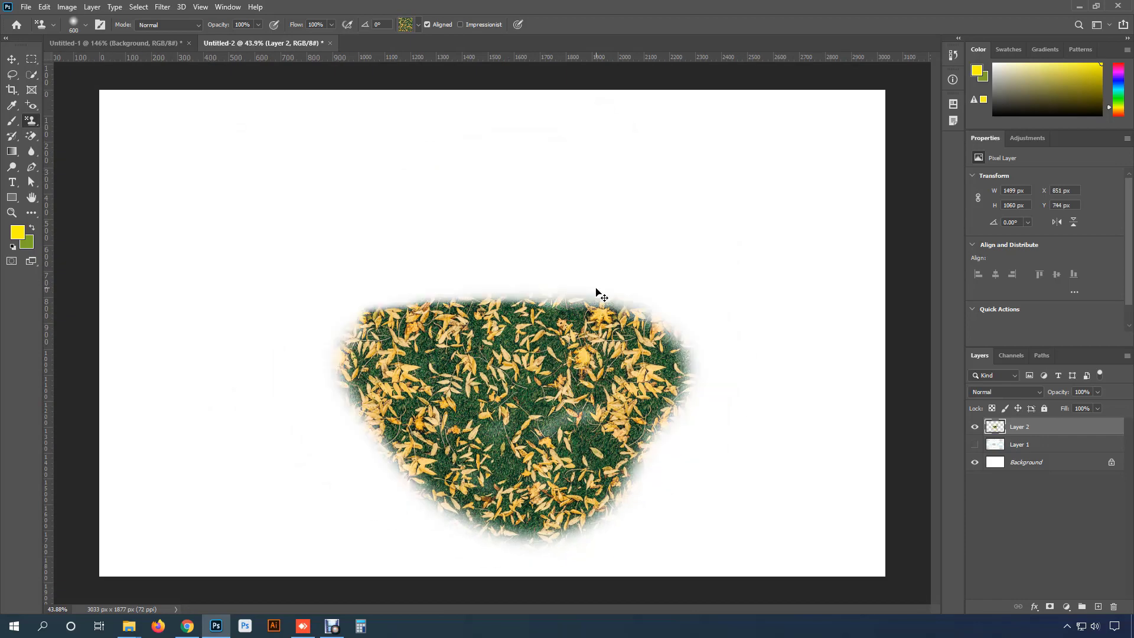
- Set the stamp brush to a size of 143 px and a hardness of 100%
right_click(361, 232)
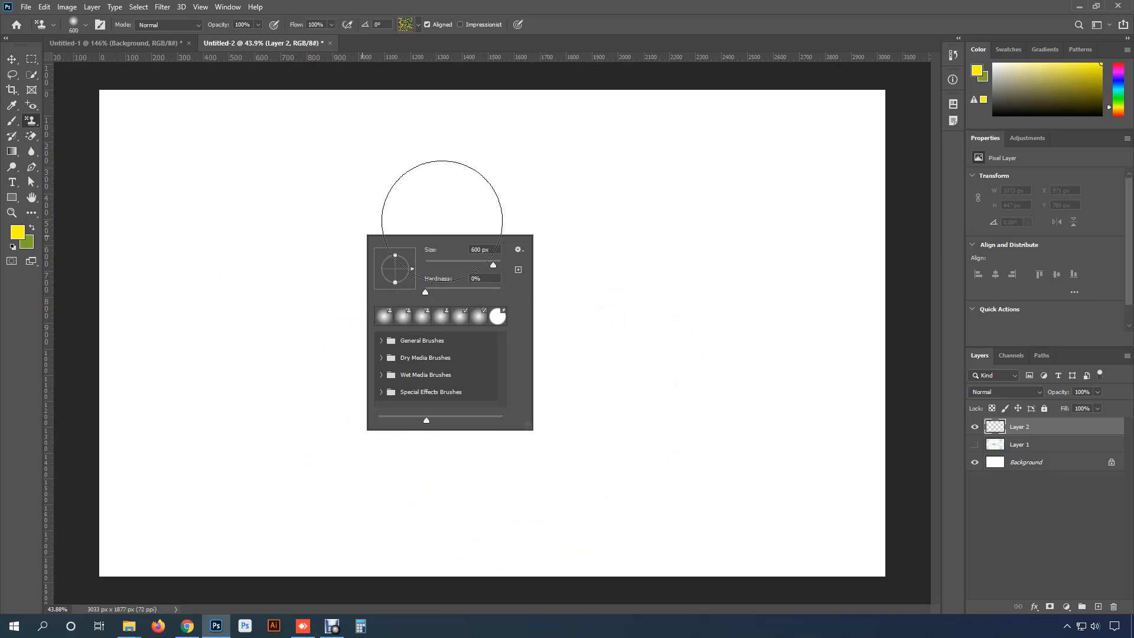
right_click(444, 199)
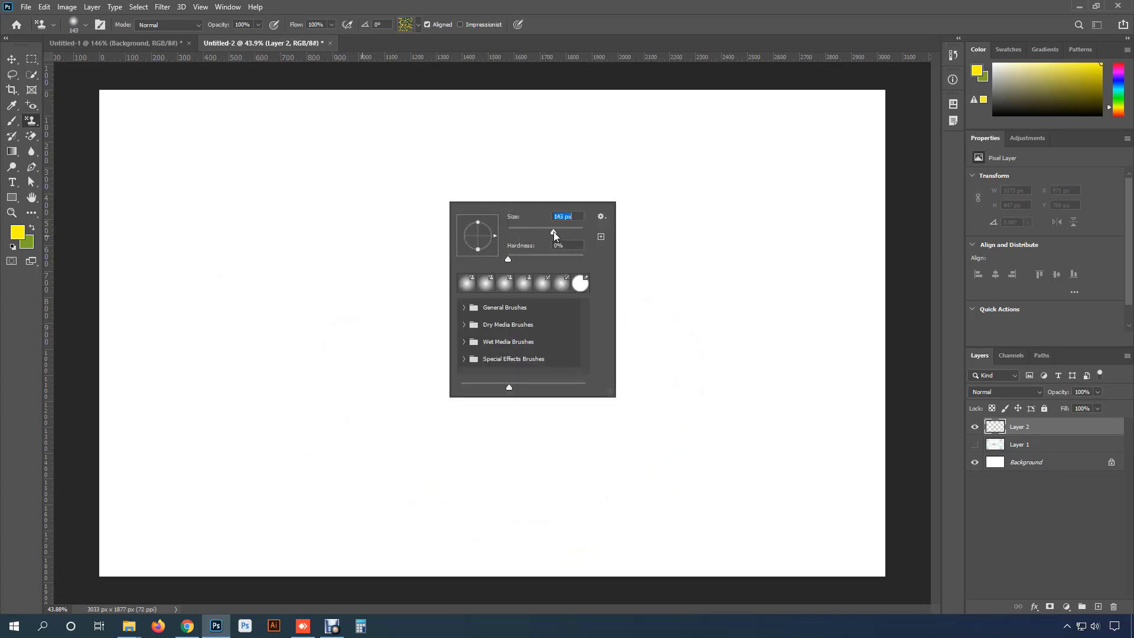
left_click_drag(509, 259, 586, 258)
- Paint three separate, roughly horizontal hard-edged strokes of the leaf pattern, one below the other
left_click_drag(278, 255, 480, 255)
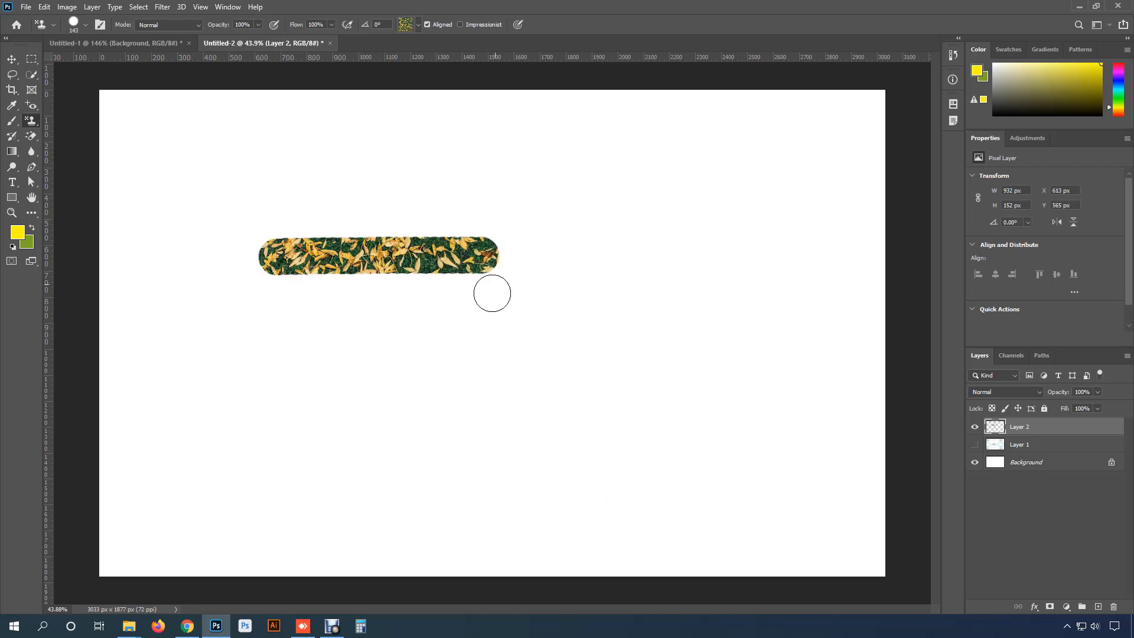
left_click_drag(487, 302, 323, 313)
left_click_drag(355, 357, 525, 358)
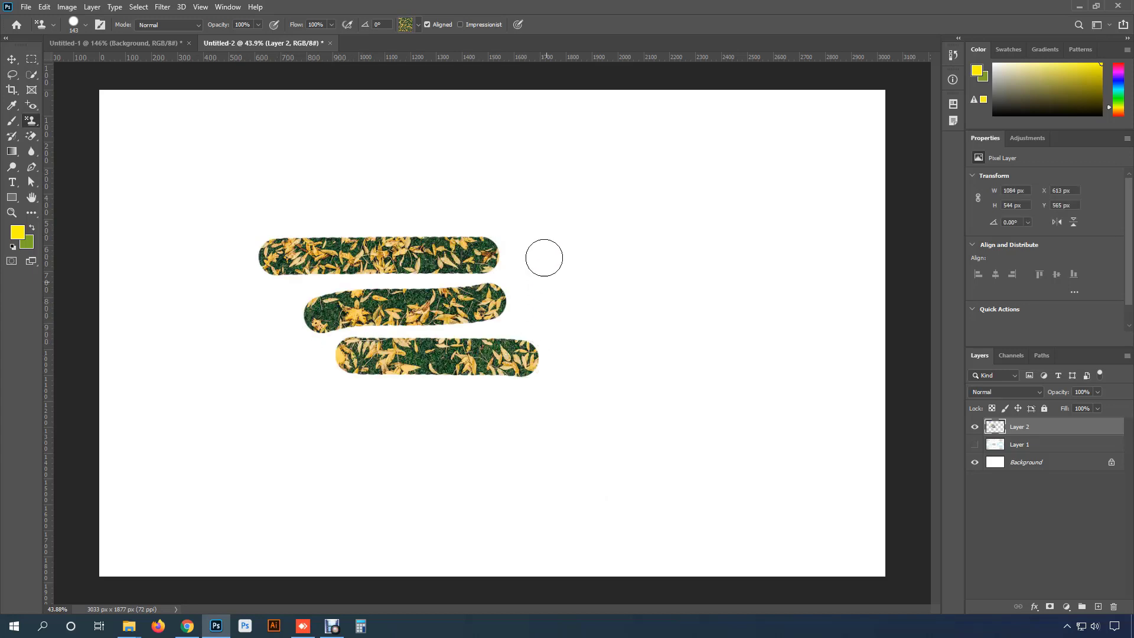
- Lower the brush hardness to a soft edge and stamp a single dab of pattern above the strokes
right_click(521, 208)
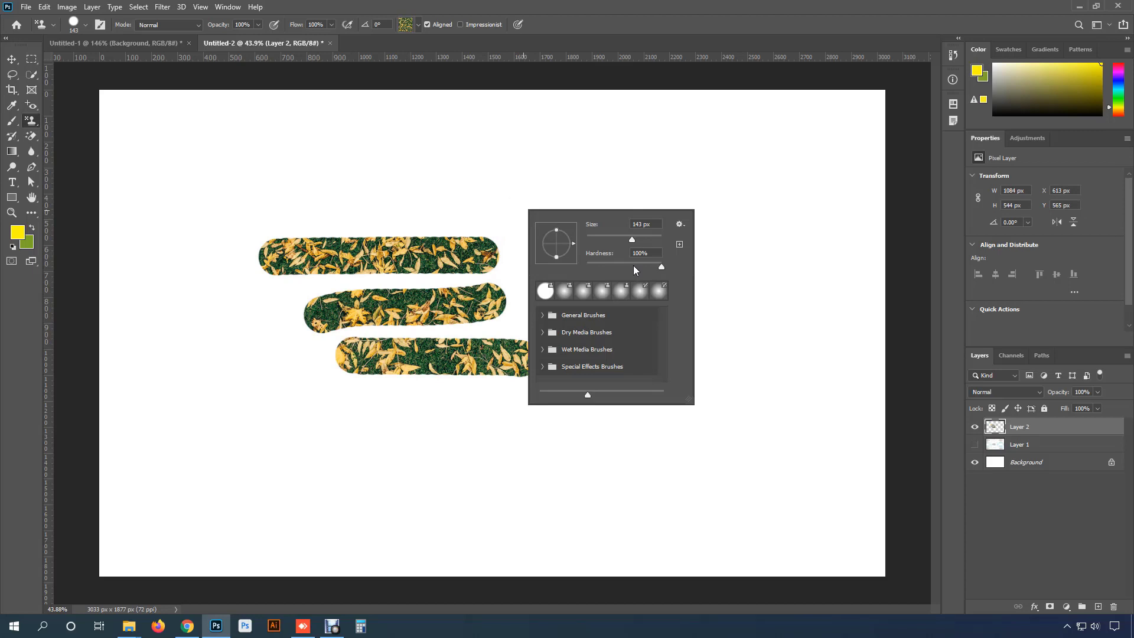
left_click_drag(633, 265, 582, 259)
left_click(486, 205)
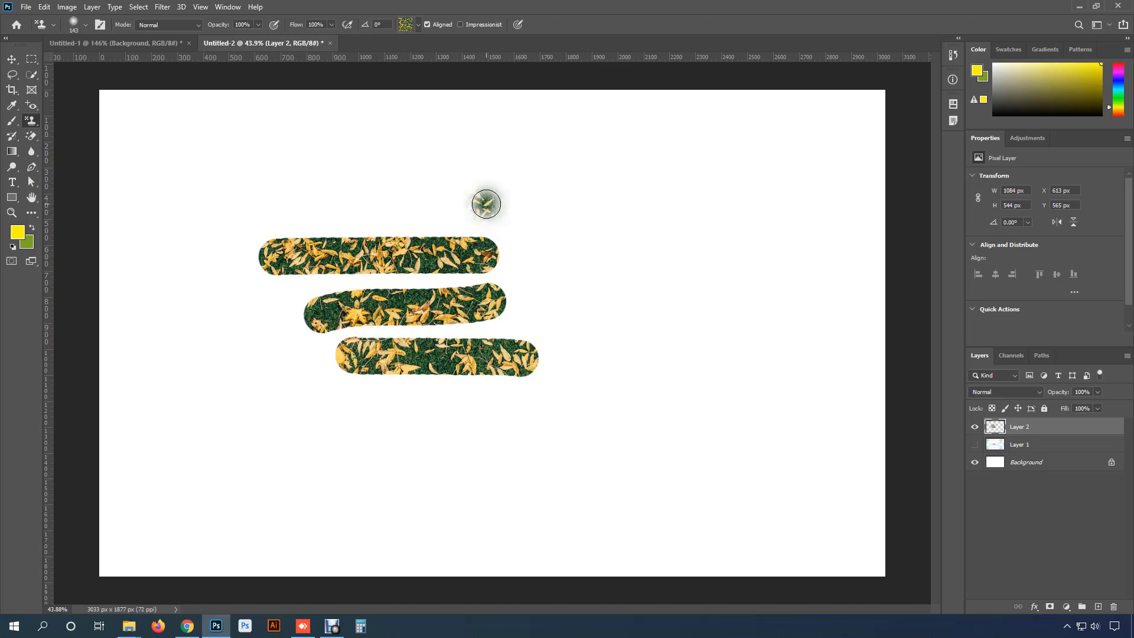
- Undo the soft dab and the three hard-edged pattern strokes to empty Layer 2
key("ctrl+z")
key("ctrl+z")
key("ctrl+z")
key("ctrl+z")
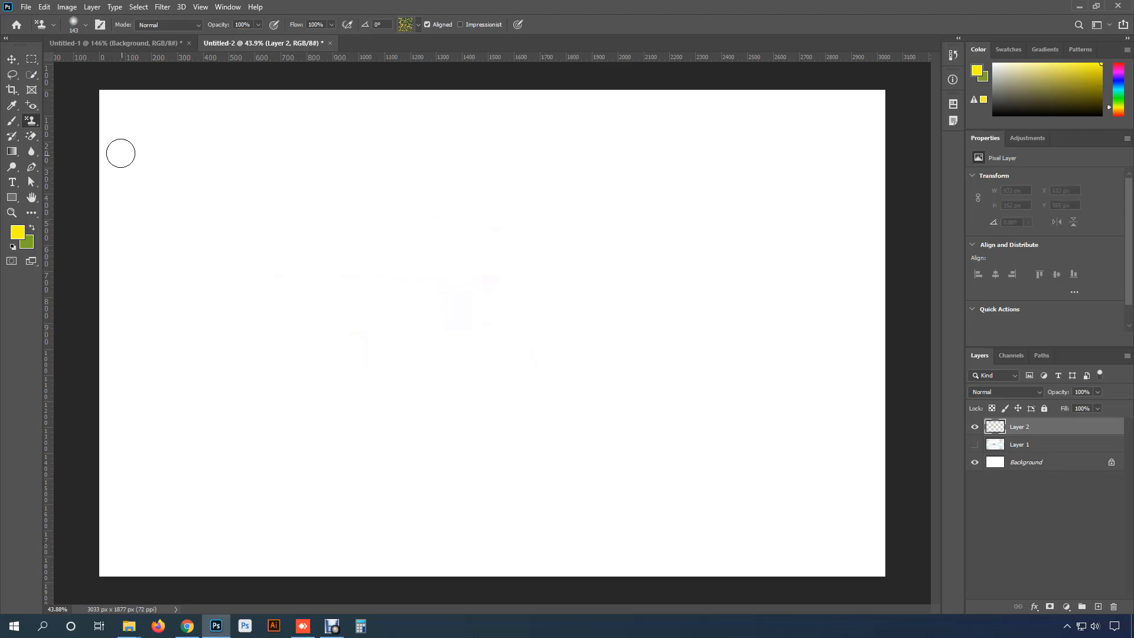
- Draw a circular selection about 1003 px in diameter with the Elliptical Marquee tool
right_click(37, 56)
left_click(82, 69)
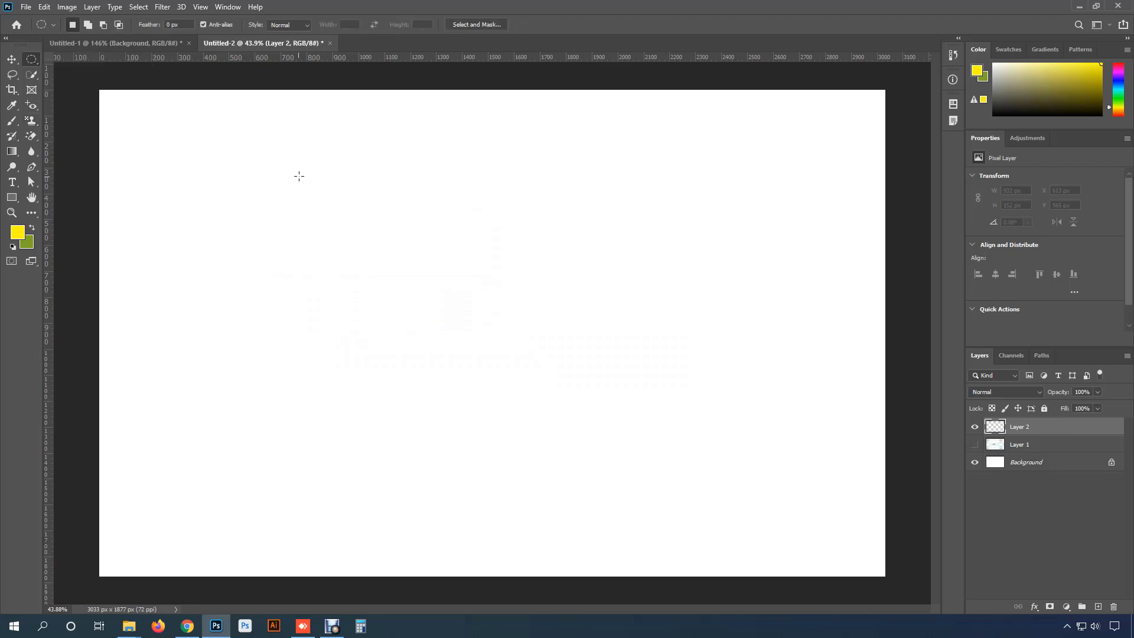
left_click_drag(307, 174, 567, 433)
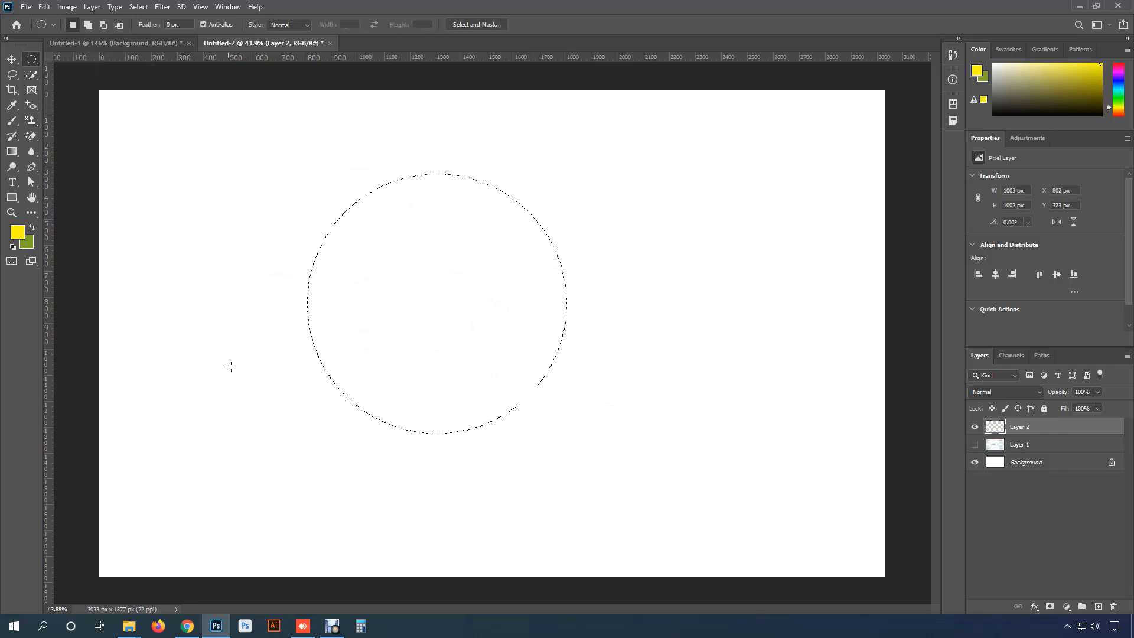
- Paint the leaf pattern over the whole circular selection with the Pattern Stamp tool, deselect, and activate the Move tool
key("s")
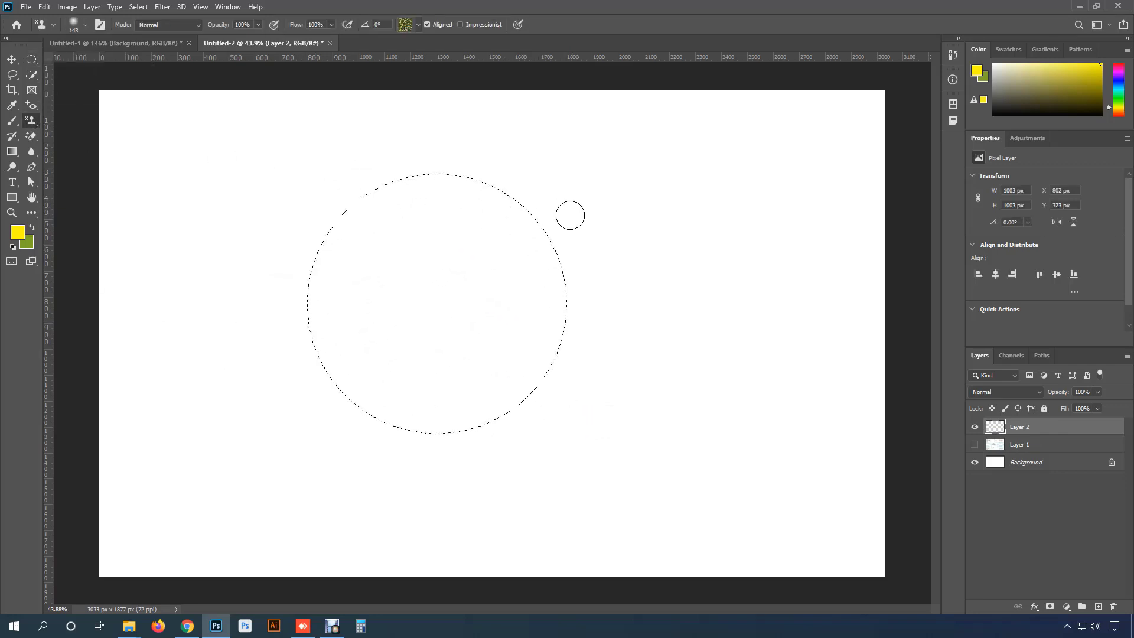
mouse_move(570, 216)
left_mouse_down()
mouse_move(182, 207)
mouse_move(281, 281)
mouse_move(330, 295)
mouse_move(558, 285)
mouse_move(547, 277)
mouse_move(321, 375)
mouse_move(532, 361)
mouse_move(494, 387)
mouse_move(534, 410)
mouse_move(481, 397)
mouse_move(453, 436)
left_mouse_up()
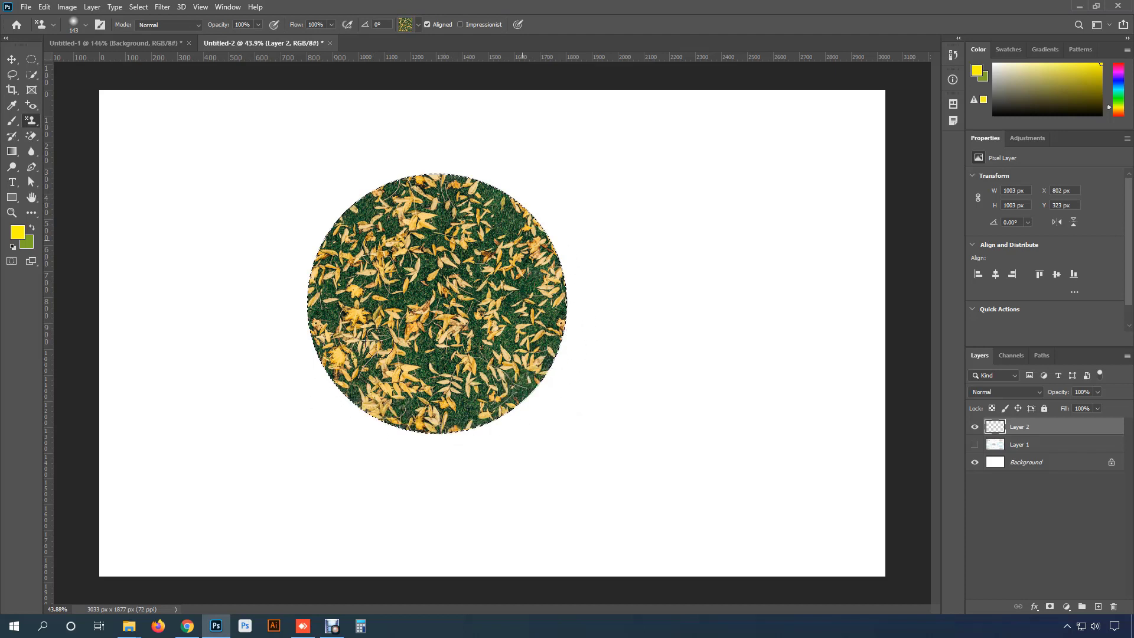
key("ctrl+d")
key("v")
scroll(520, 334, "up", 2)
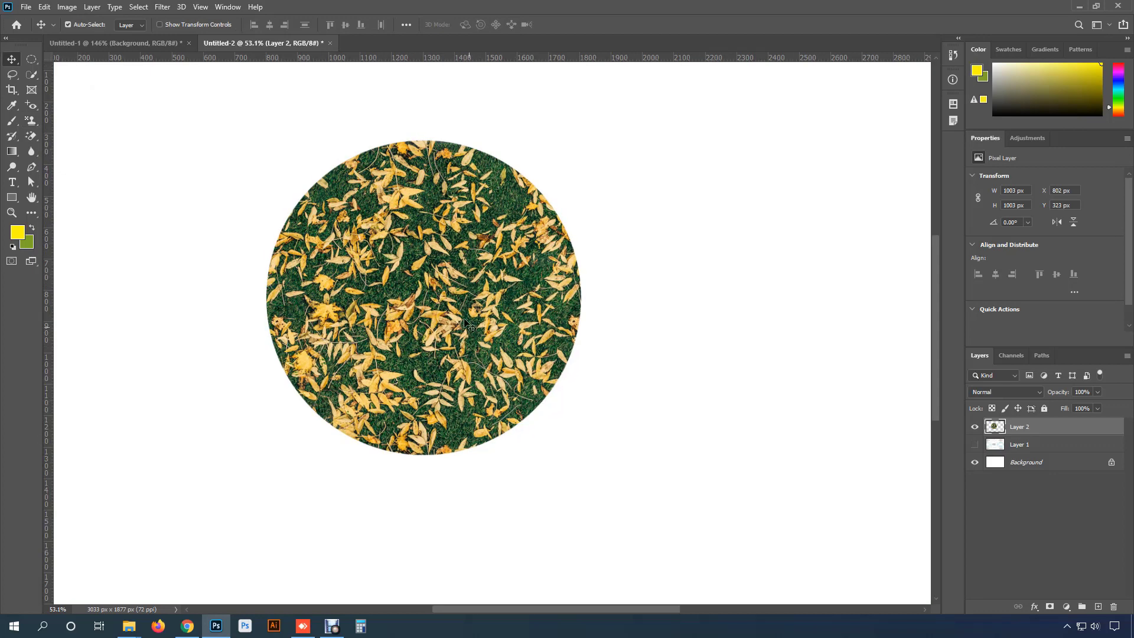
- Switch to the Untitled-1 document, hide the brick wall layer, and add a new empty layer above it
left_click(155, 46)
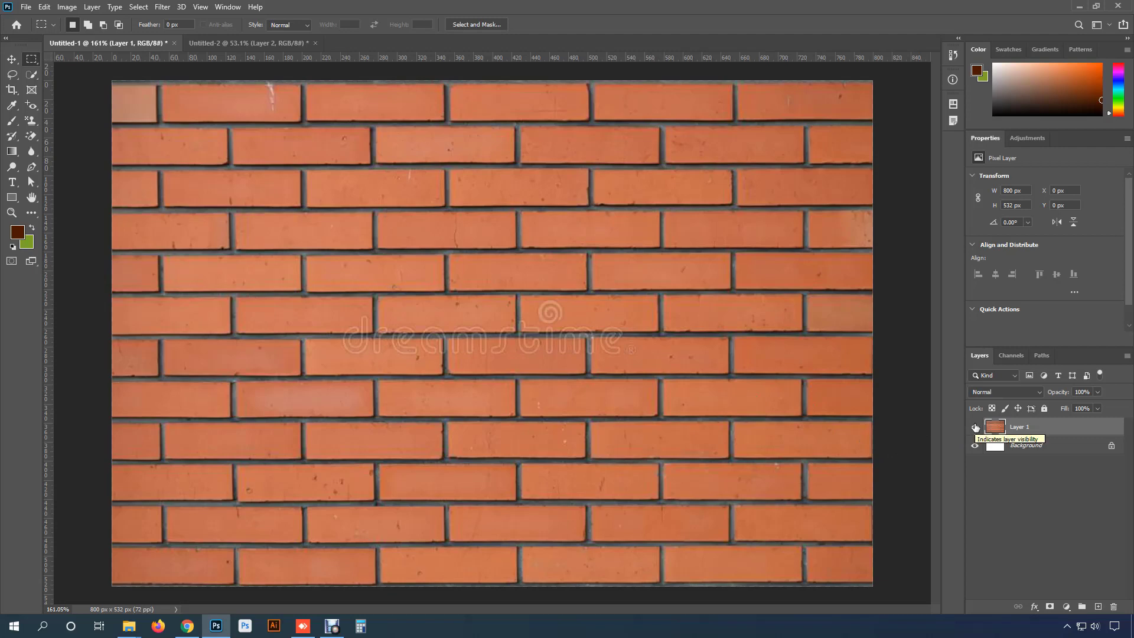
left_click(975, 427)
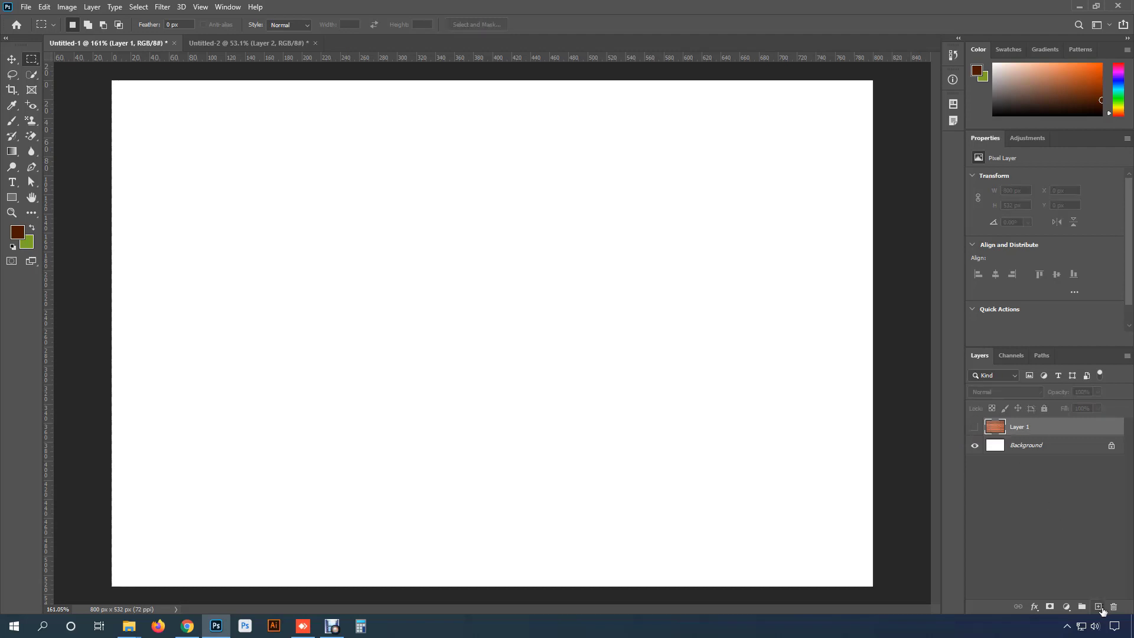
left_click(1099, 608)
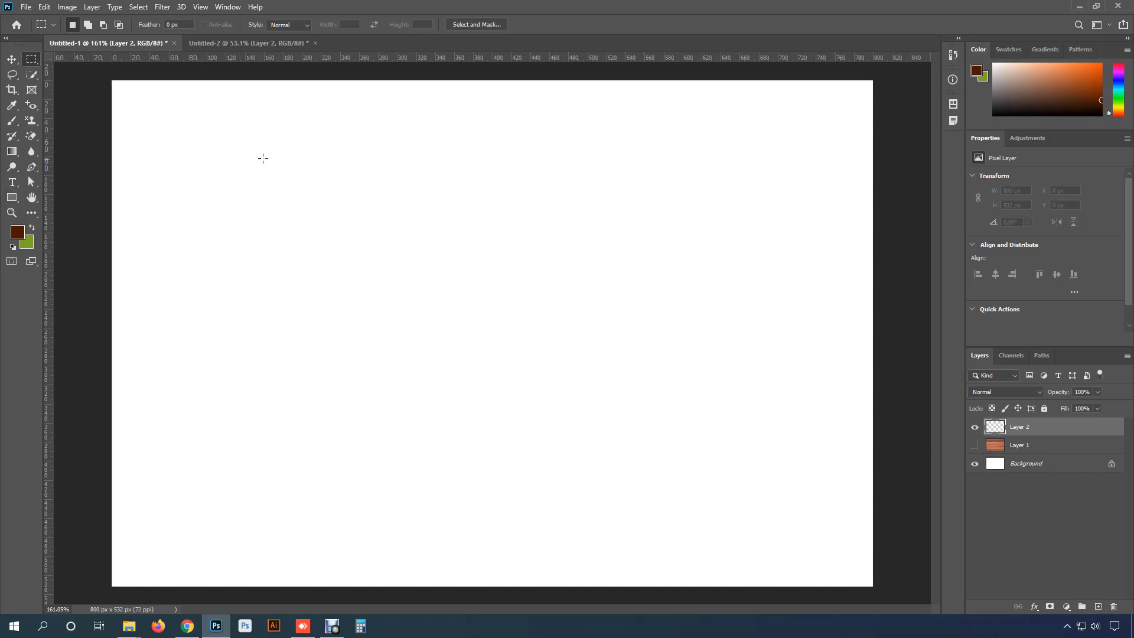
- Select a rectangle about 96 by 40 px near the canvas centre, fill it with the dark brown foreground colour, and deselect
left_click_drag(433, 254, 522, 291)
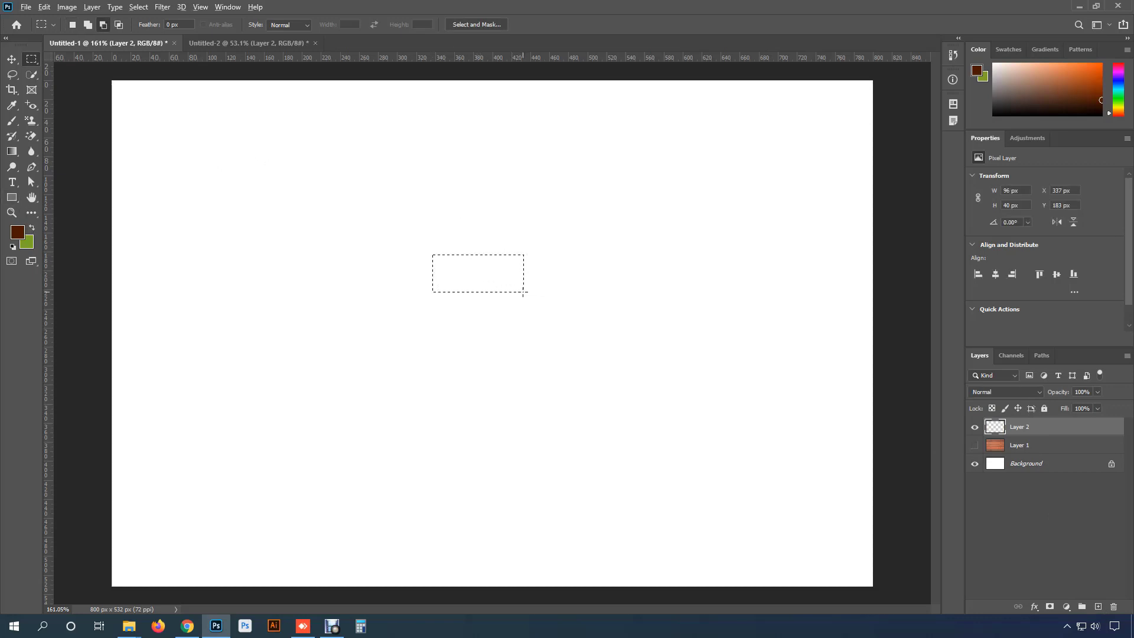
key("alt+BackSpace")
key("ctrl+d")
scroll(507, 268, "up", 13)
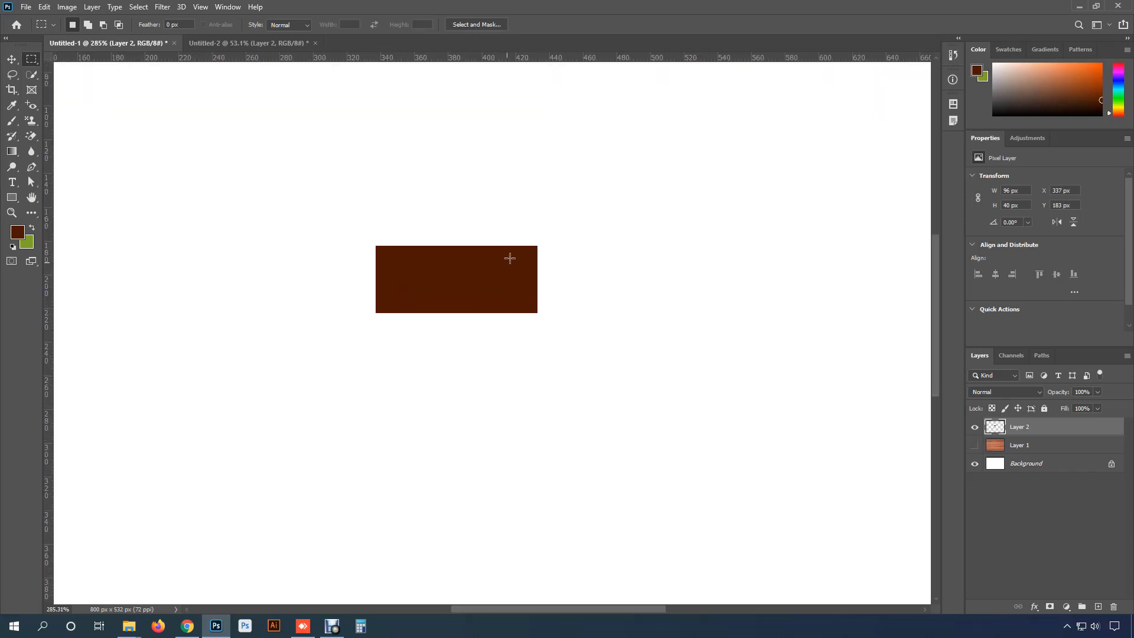
- Select the brown rectangle's inner area, about 92 by 36 px, fill it with a brighter rust-orange foreground colour, and deselect
scroll(404, 297, "up", 1)
left_click_drag(261, 235, 588, 359)
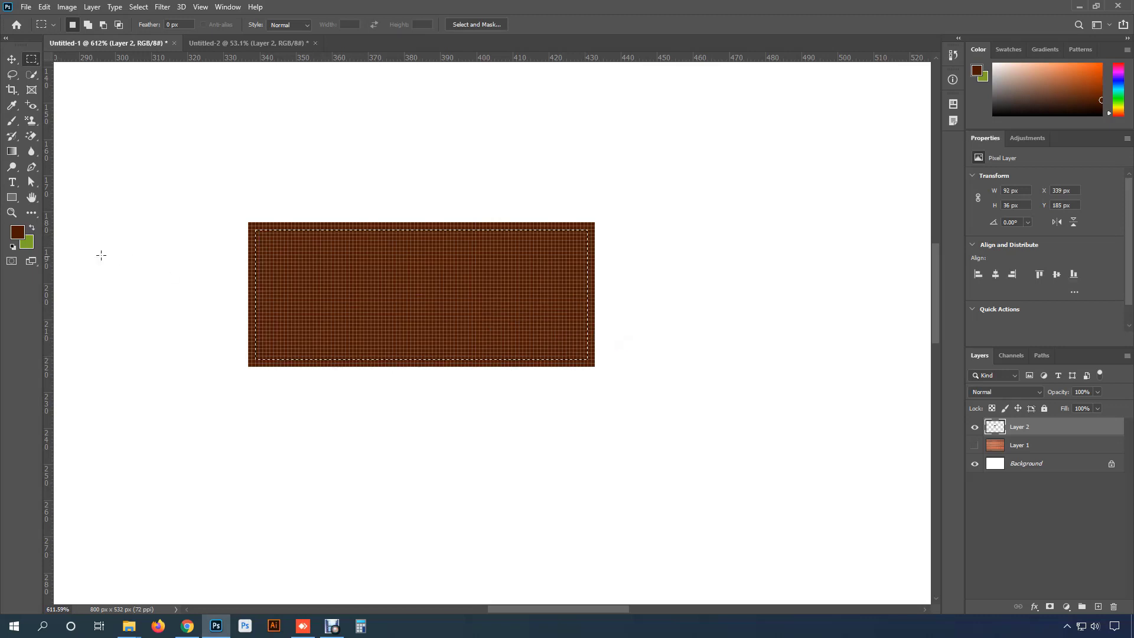
left_click(17, 232)
left_click_drag(708, 214, 709, 172)
left_click(829, 113)
key("alt+BackSpace")
key("ctrl+f")
left_click(749, 122)
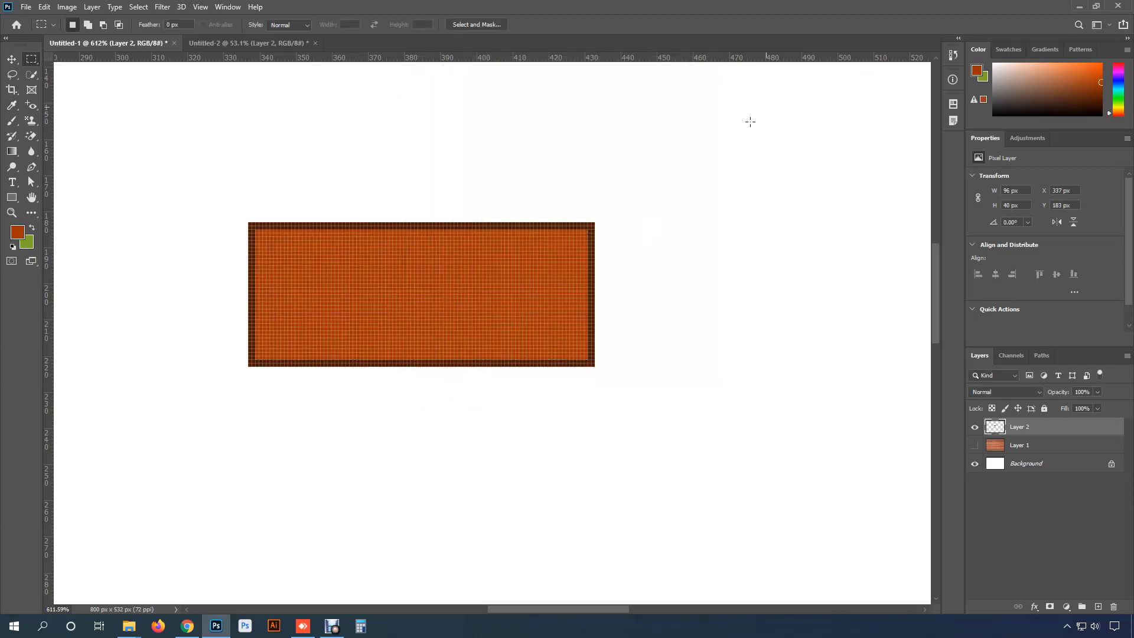
key("v")
scroll(492, 315, "down", 2)
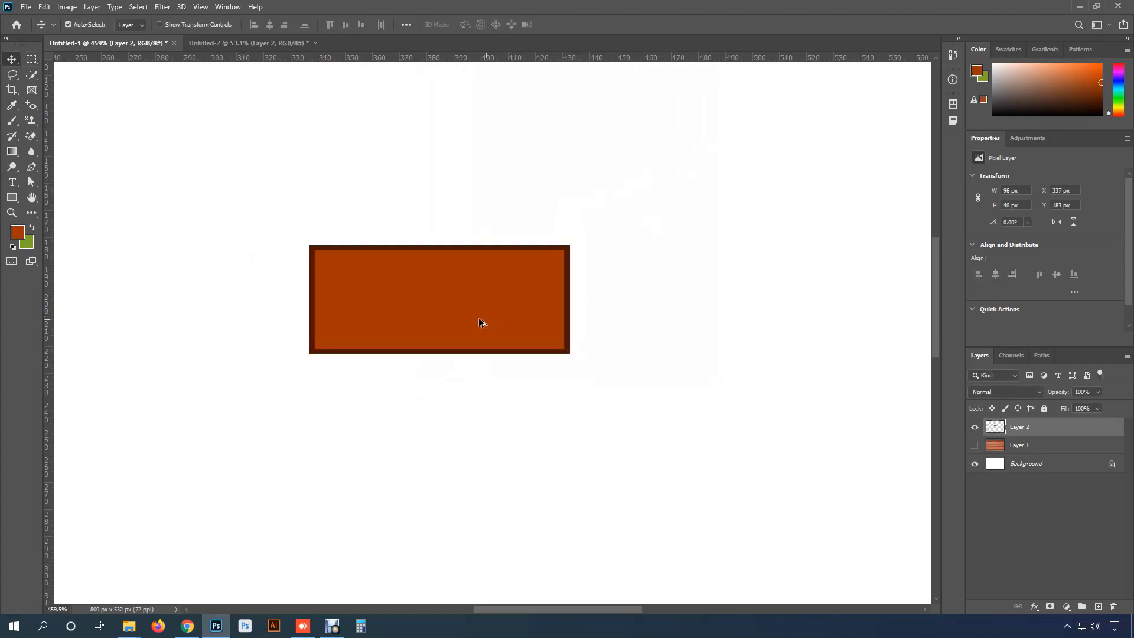
- Duplicate the brick twice to form an upper row of two bricks, offset by half a brick and overlapping at the dark borders
scroll(459, 318, "up", 2)
left_click_drag(422, 301, 540, 347)
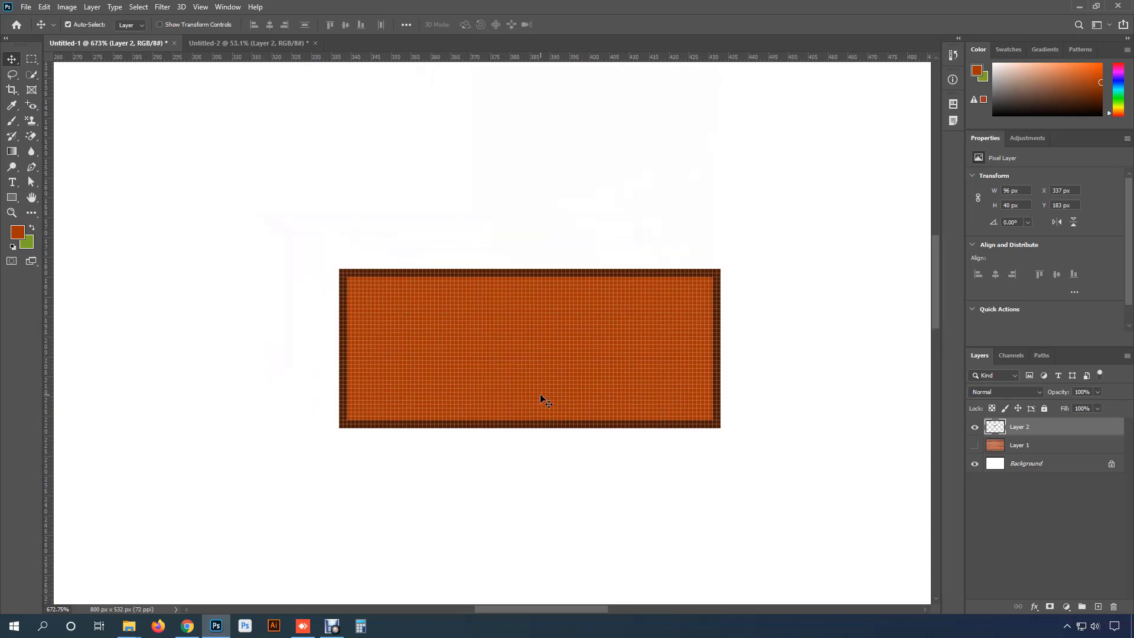
left_click_drag(537, 396, 357, 247, "alt")
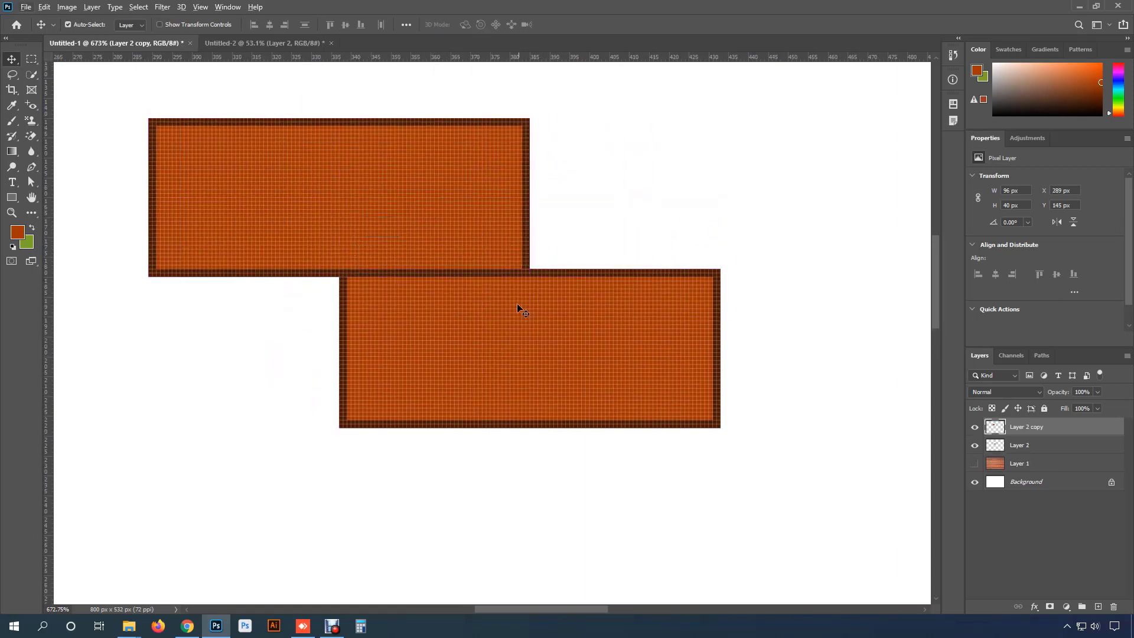
left_click_drag(176, 230, 551, 231, "alt")
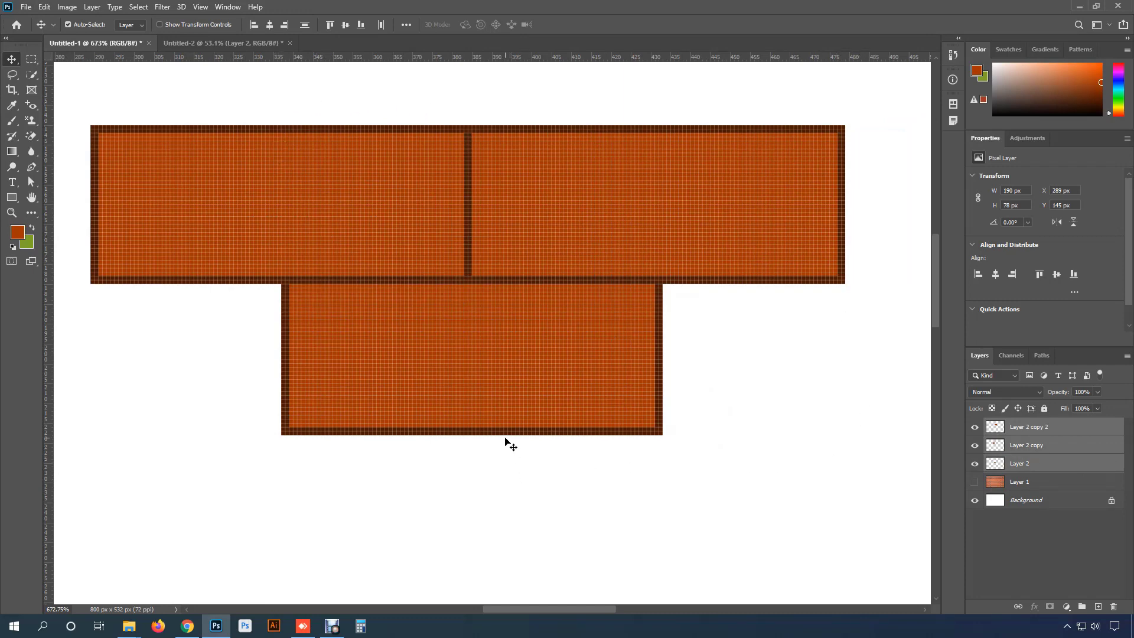
- Hide the Background layer and define the repeating brick tile, excluding the lower brick's right and bottom borders, as a pattern named Pattern 1
left_click(975, 503)
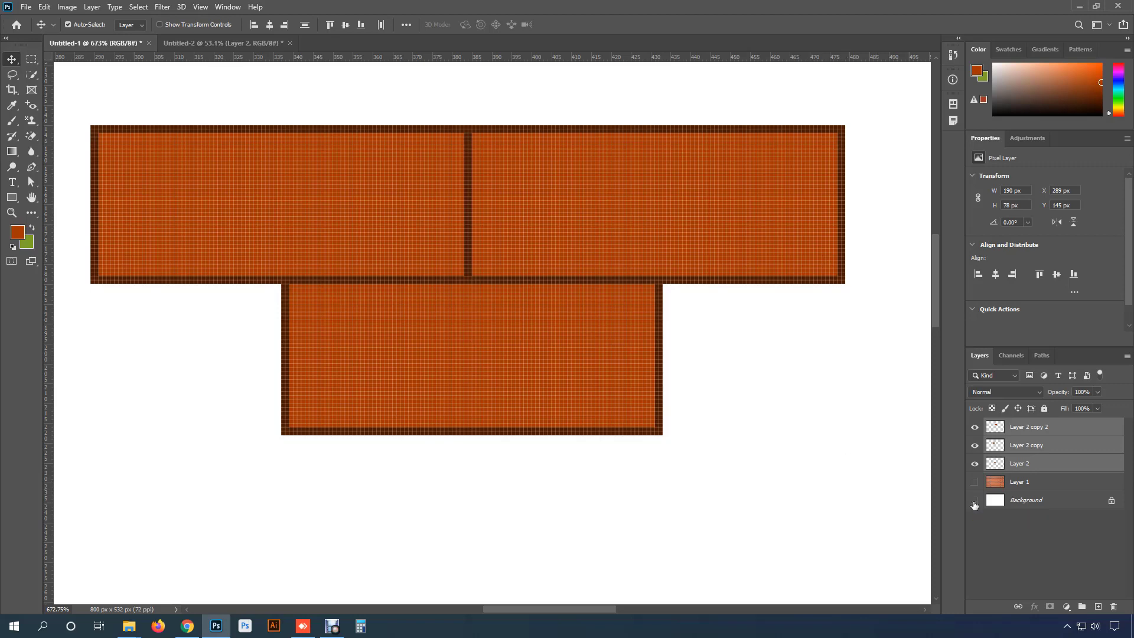
scroll(522, 405, "up", 1)
left_click_drag(536, 371, 577, 404)
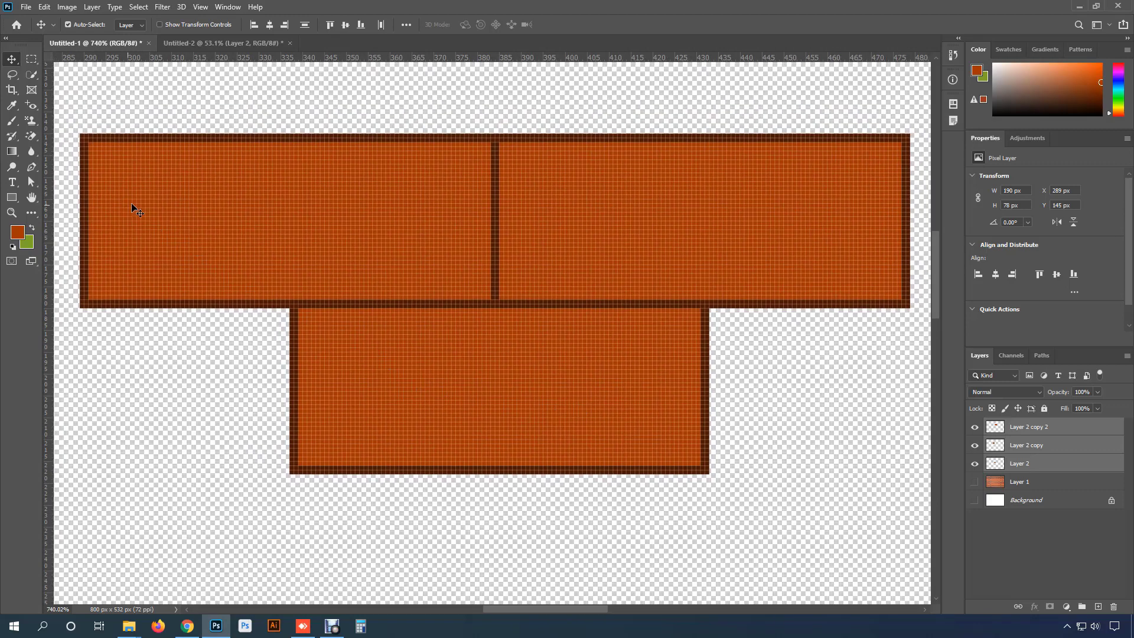
left_click(32, 59)
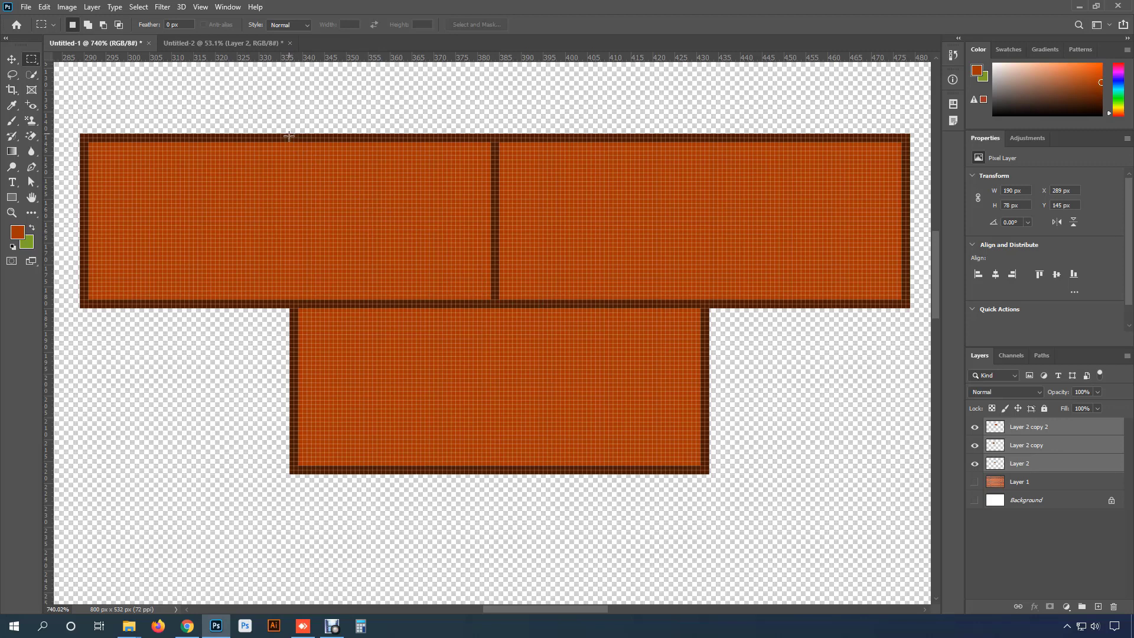
left_click_drag(289, 136, 698, 465)
left_click(45, 7)
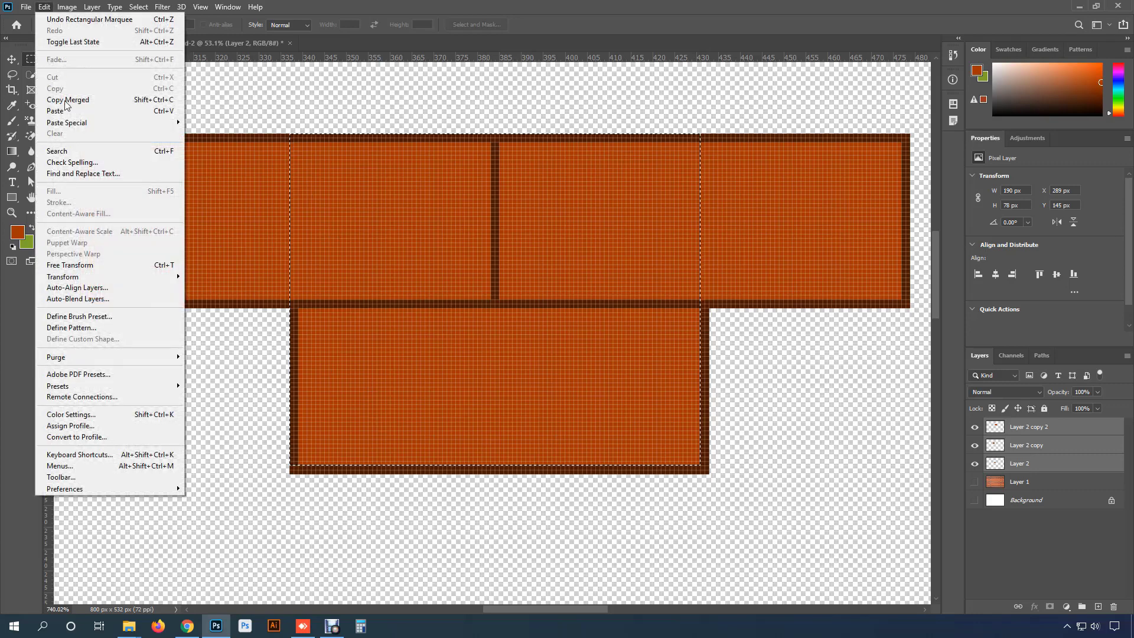
left_click(109, 327)
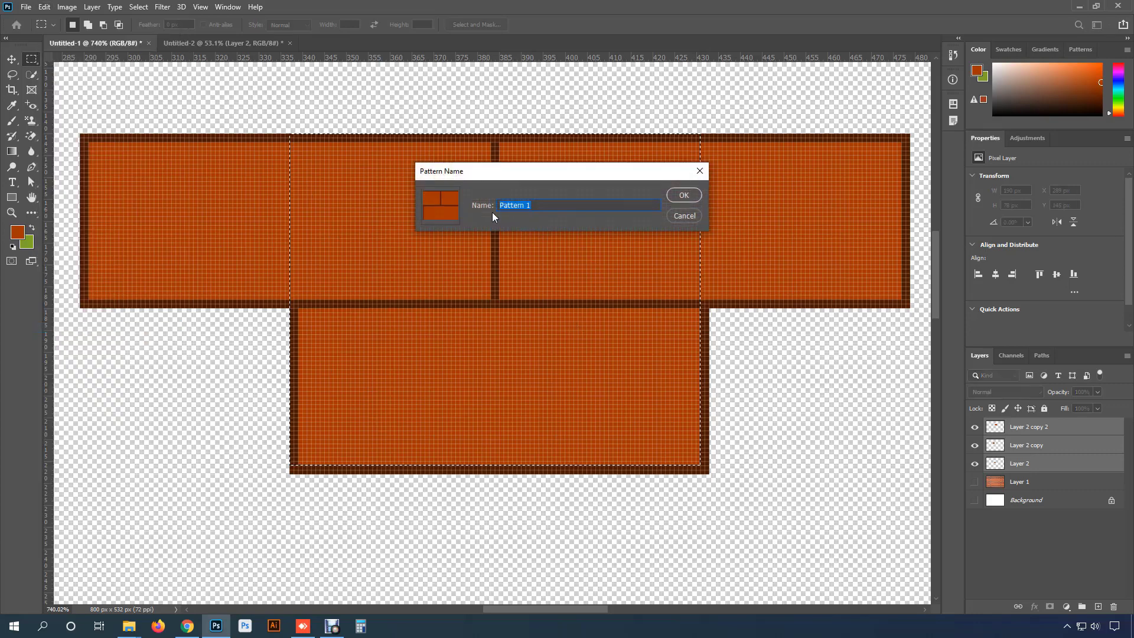
left_click(688, 199)
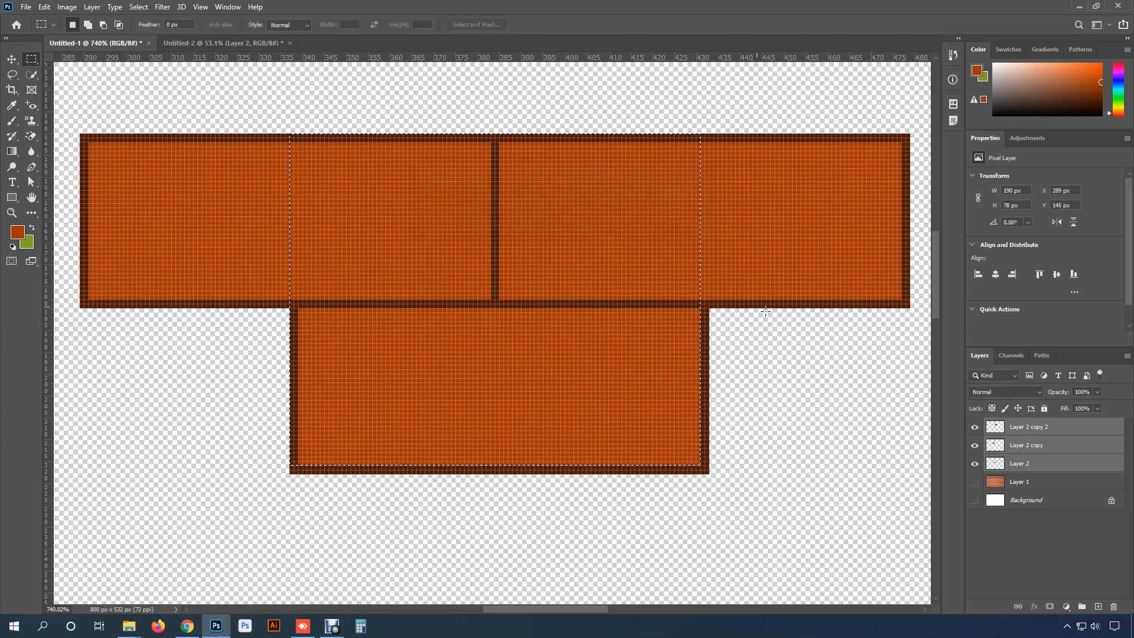
- Hide the three brick layers, then show the Background layer and make it active
left_click_drag(974, 463, 975, 426)
left_click(975, 500)
left_click(1035, 503)
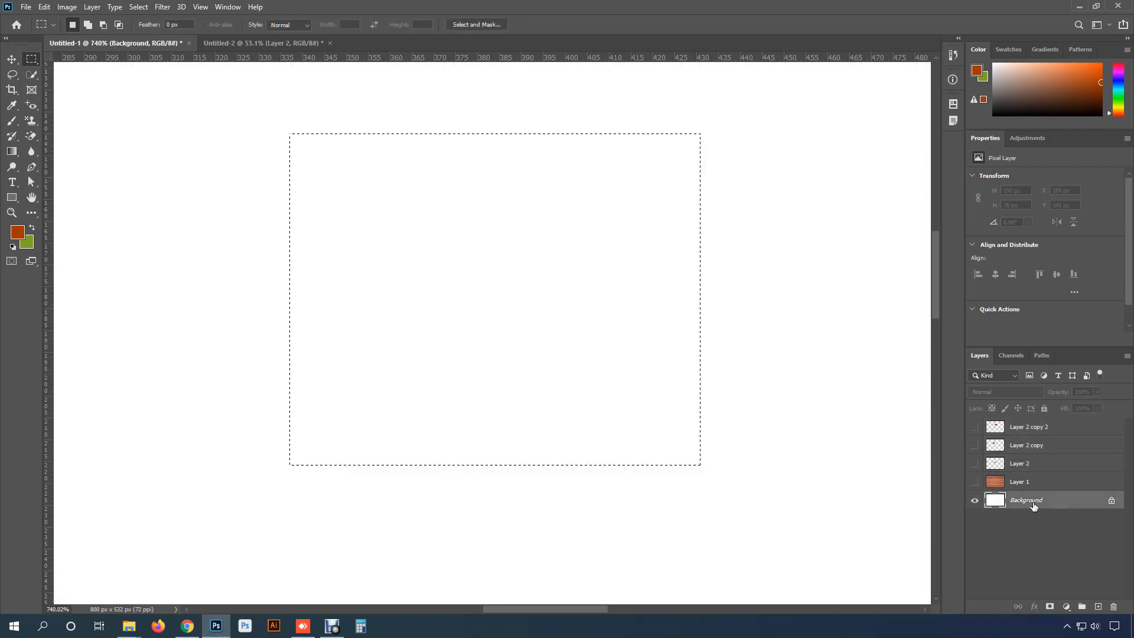
scroll(435, 377, "down", 8)
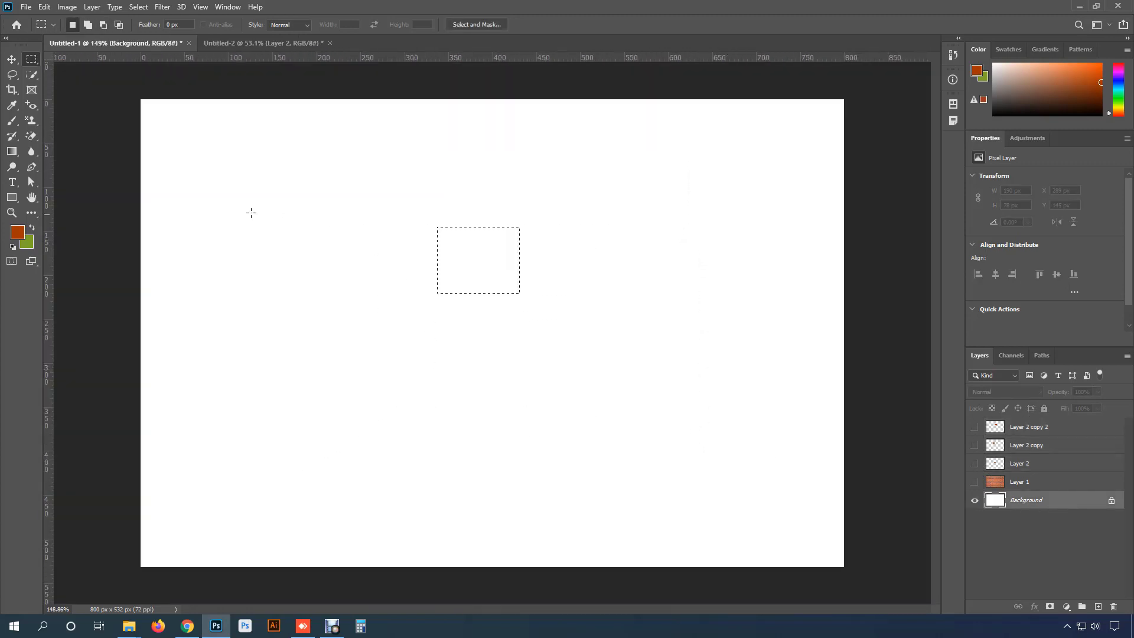
- Select a rectangle about 450 by 230 px on the canvas and fill it with the new brick pattern using the Pattern Stamp tool
left_click_drag(286, 202, 680, 403)
left_click_drag(31, 121, 89, 133)
left_click(419, 24)
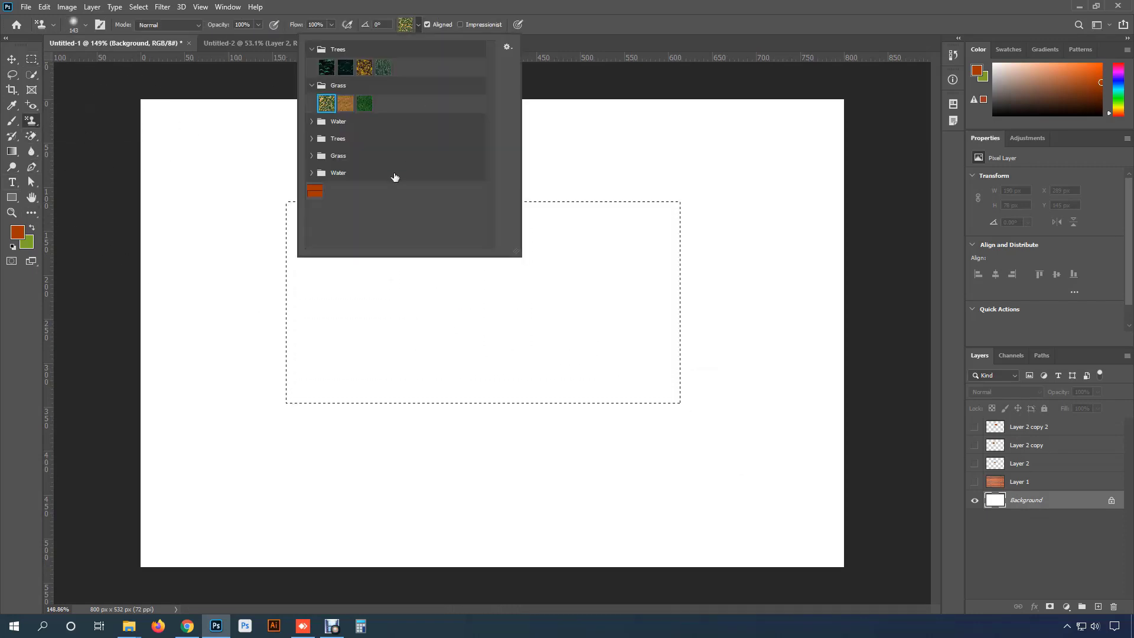
left_click(316, 194)
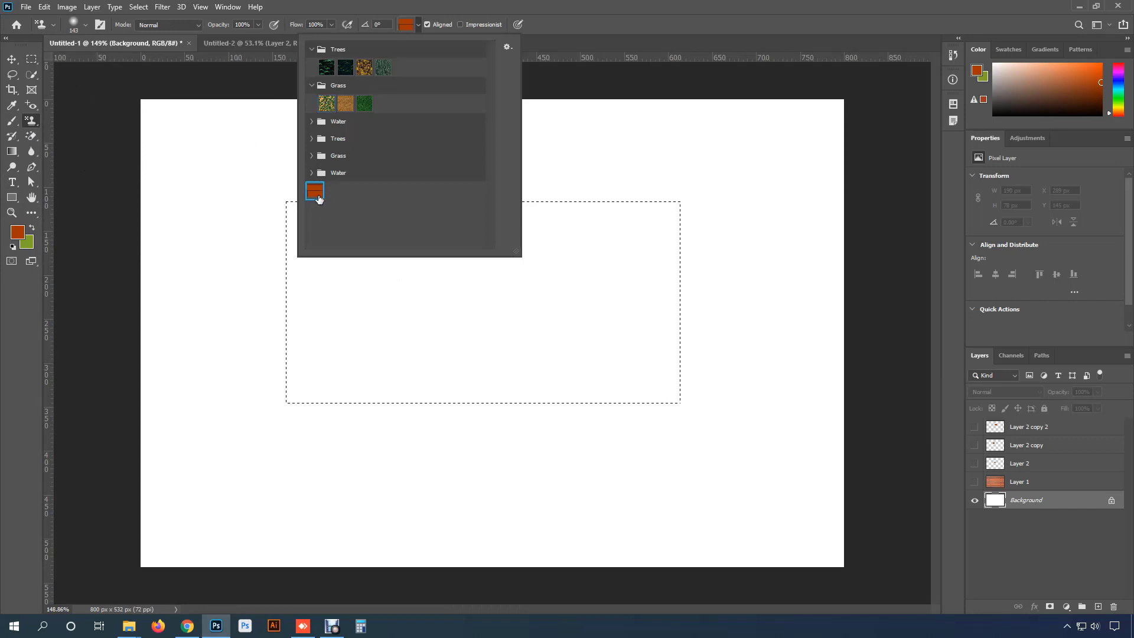
left_click(614, 24)
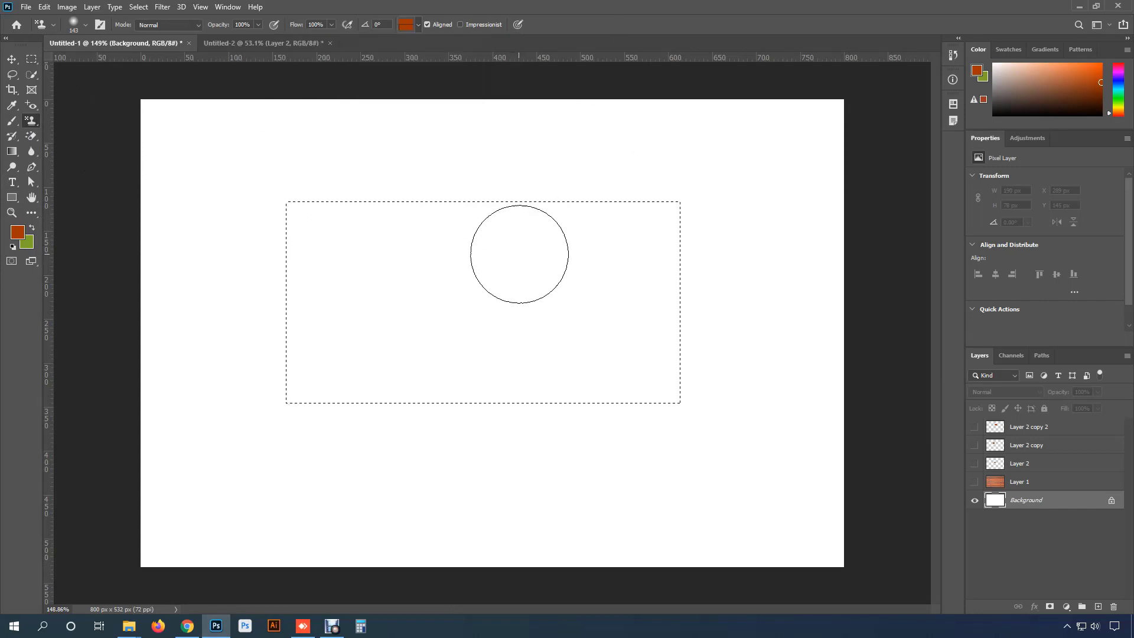
mouse_move(519, 253)
left_mouse_down()
mouse_move(479, 237)
mouse_move(348, 237)
mouse_move(770, 236)
mouse_move(419, 246)
mouse_move(498, 256)
mouse_move(433, 240)
mouse_move(541, 272)
mouse_move(360, 326)
mouse_move(436, 364)
mouse_move(670, 396)
mouse_move(290, 377)
mouse_move(172, 380)
left_mouse_up()
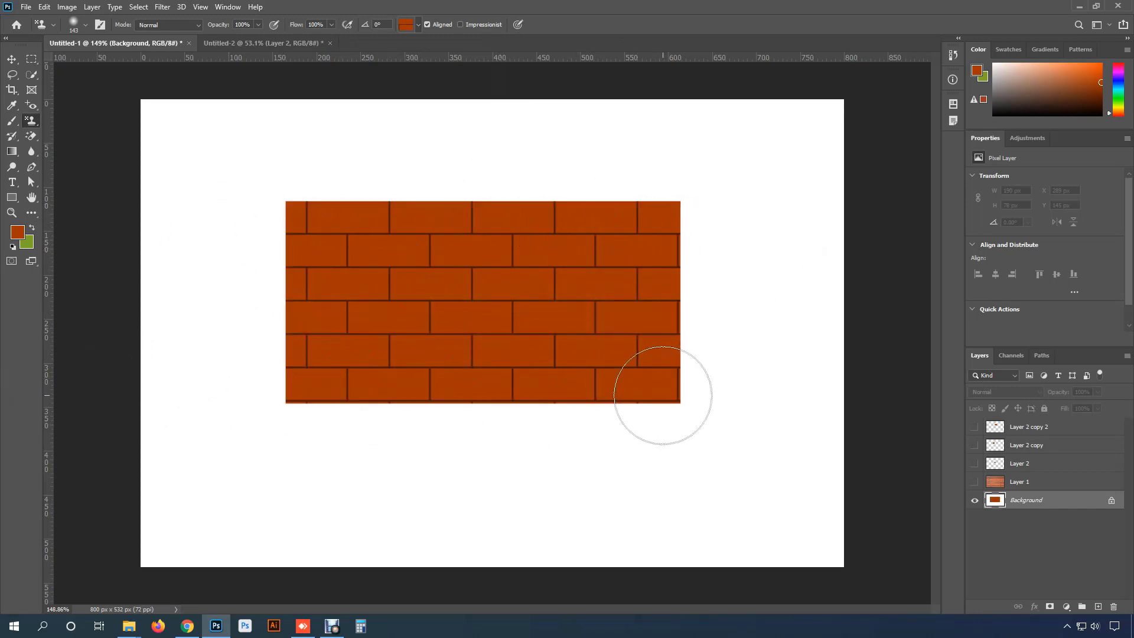
- Paint the brick pattern over the entire canvas with the Pattern Stamp tool, covering the remaining white edges
scroll(664, 389, "up", 5)
scroll(667, 385, "down", 6)
mouse_move(674, 386)
left_mouse_down()
mouse_move(313, 414)
mouse_move(607, 390)
mouse_move(733, 331)
mouse_move(679, 254)
mouse_move(889, 138)
mouse_move(824, 289)
mouse_move(118, 400)
mouse_move(209, 363)
mouse_move(183, 337)
mouse_move(777, 569)
mouse_move(815, 467)
mouse_move(404, 503)
mouse_move(96, 494)
mouse_move(132, 523)
mouse_move(187, 518)
mouse_move(177, 157)
mouse_move(296, 253)
mouse_move(119, 250)
left_mouse_up()
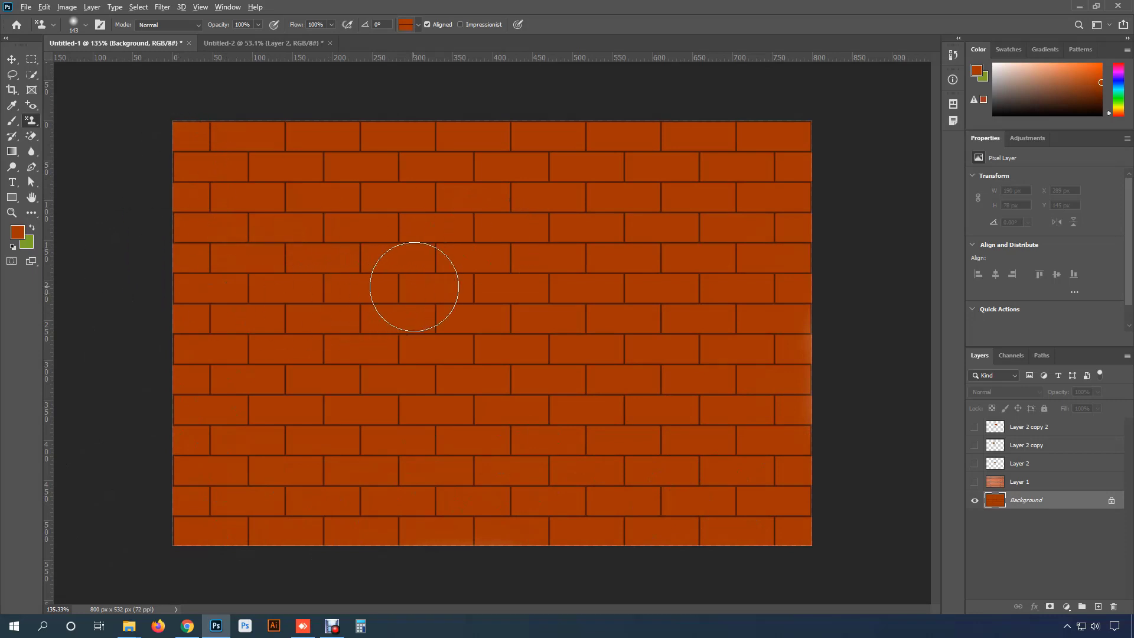
scroll(415, 284, "up", 1)
mouse_move(826, 268)
left_mouse_down()
mouse_move(845, 491)
mouse_move(832, 127)
left_mouse_up()
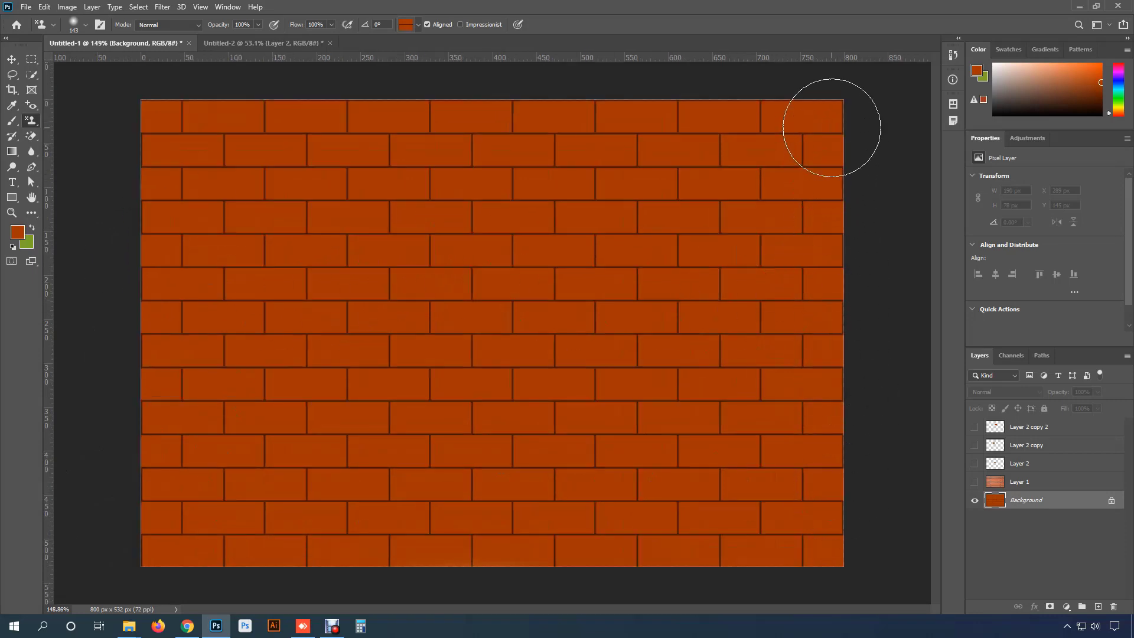